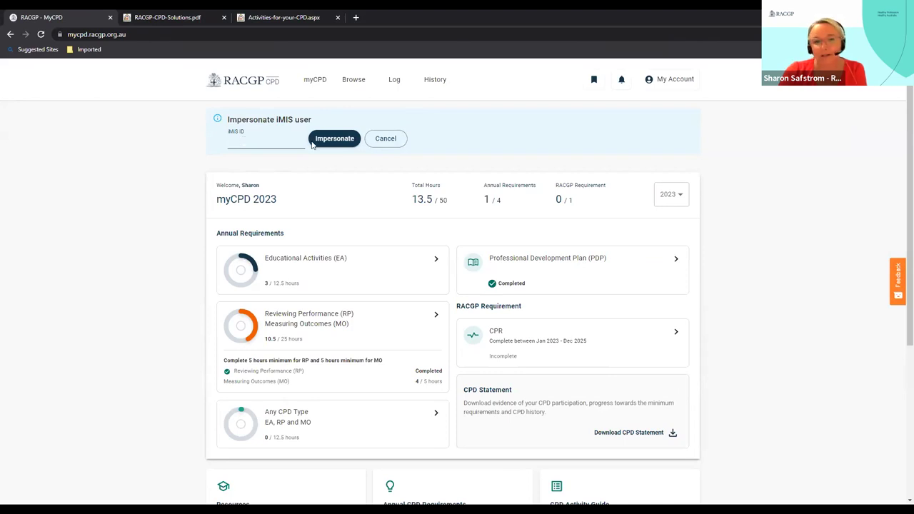
{"action": "left_click", "coordinate": [627, 45]}
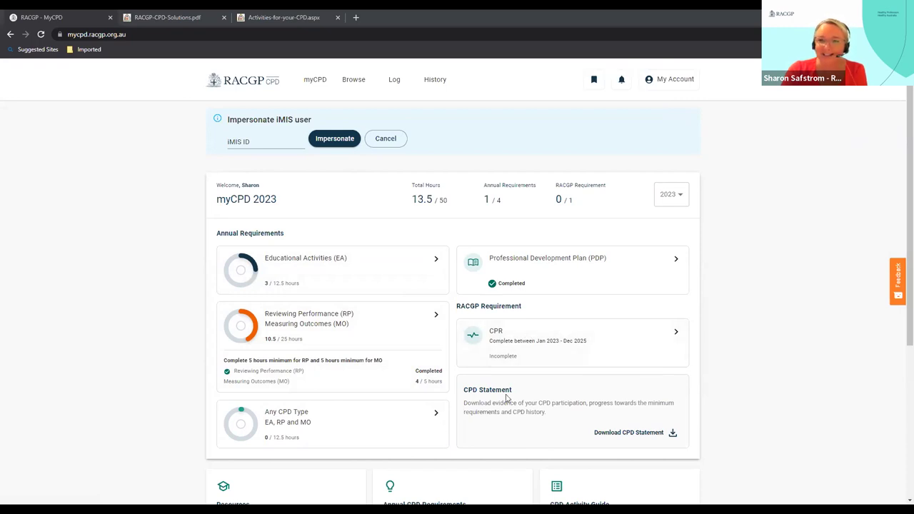
{"action": "scroll", "coordinate": [505, 398], "scroll_direction": "down", "scroll_amount": 3}
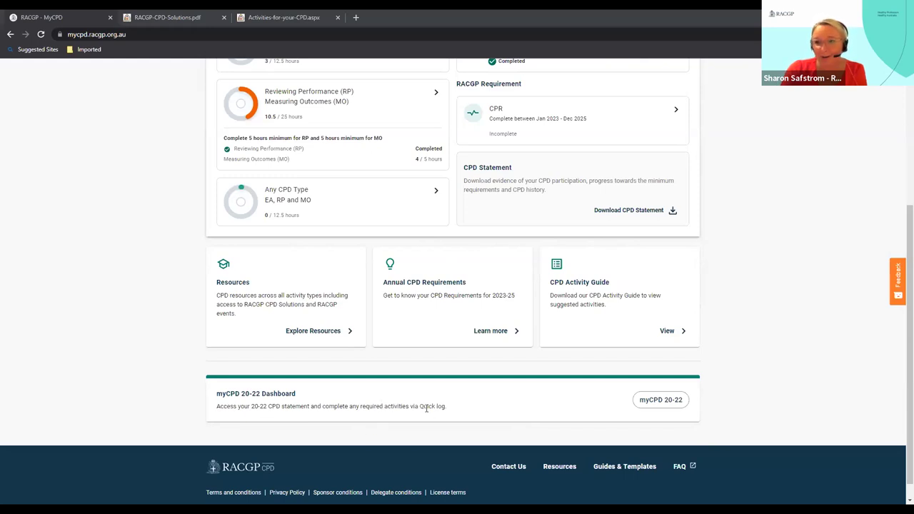
{"action": "scroll", "coordinate": [432, 404], "scroll_direction": "up", "scroll_amount": 5}
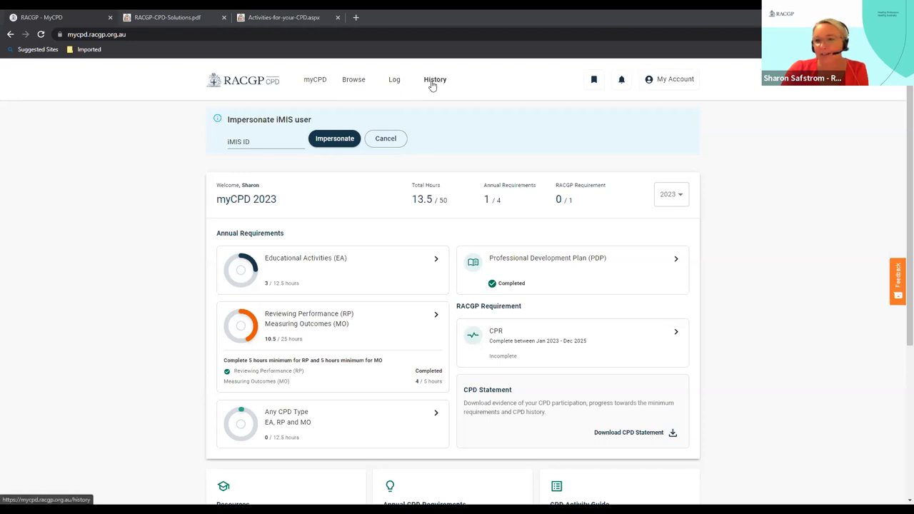
Open the 2023 Professional Development Plan and clear the existing "My current situation" response.
{"action": "left_click", "coordinate": [561, 267]}
{"action": "left_click", "coordinate": [663, 267]}
{"action": "left_click_drag", "start_coordinate": [508, 369], "coordinate": [359, 367]}
{"action": "key", "text": "BackSpace"}
Clear the existing responses for learning goals, reflection on culturally safe practice and annual reflection.
{"action": "scroll", "coordinate": [421, 419], "scroll_direction": "down", "scroll_amount": 2}
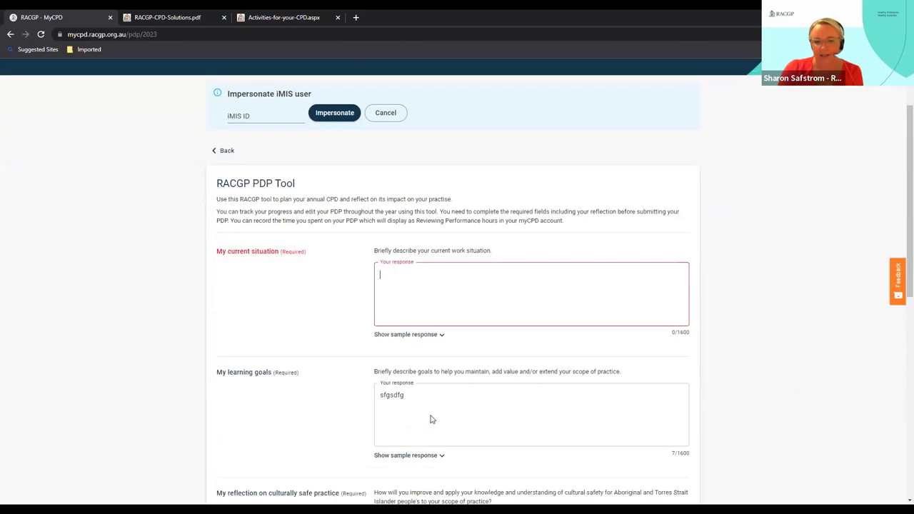
{"action": "double_click", "coordinate": [420, 372]}
{"action": "key", "text": "BackSpace"}
{"action": "scroll", "coordinate": [444, 400], "scroll_direction": "down", "scroll_amount": 3}
{"action": "double_click", "coordinate": [399, 397]}
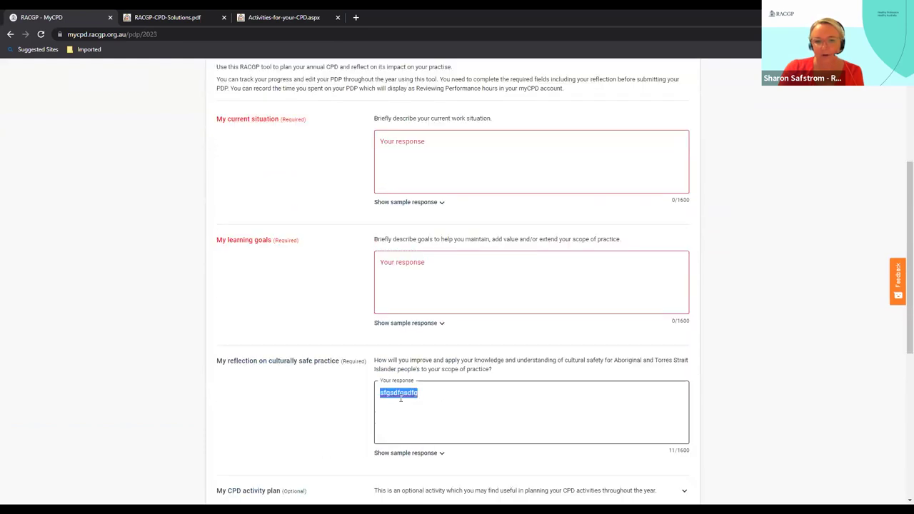
{"action": "key", "text": "BackSpace"}
{"action": "scroll", "coordinate": [469, 405], "scroll_direction": "down", "scroll_amount": 3}
{"action": "left_click_drag", "start_coordinate": [449, 347], "coordinate": [366, 345]}
{"action": "key", "text": "BackSpace"}
{"action": "scroll", "coordinate": [404, 343], "scroll_direction": "down", "scroll_amount": 2}
Enter "Full time GP" as the response for "My current situation".
{"action": "scroll", "coordinate": [428, 347], "scroll_direction": "up", "scroll_amount": 8}
{"action": "left_click", "coordinate": [483, 363]}
{"action": "type", "text": "Full time GP"}
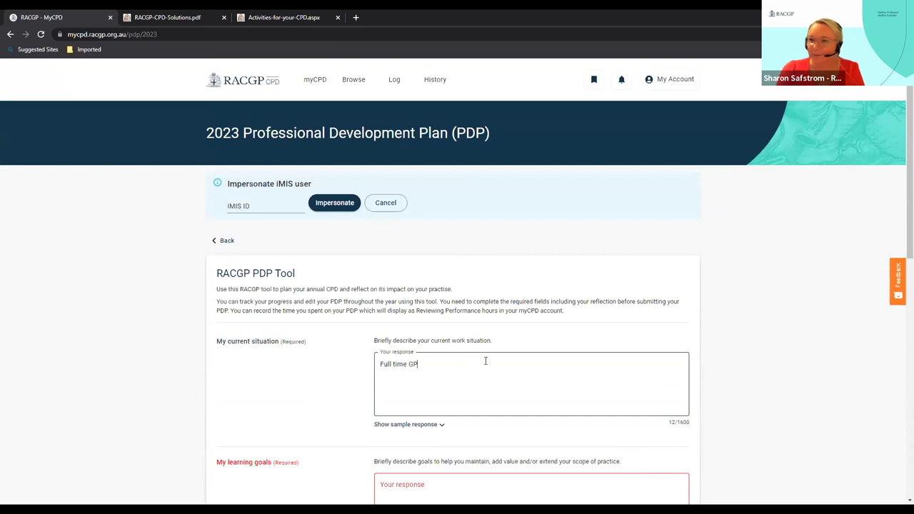
Enter "Women's health, dermatology, mental health" as the response for "My learning goals".
{"action": "scroll", "coordinate": [485, 360], "scroll_direction": "down", "scroll_amount": 2}
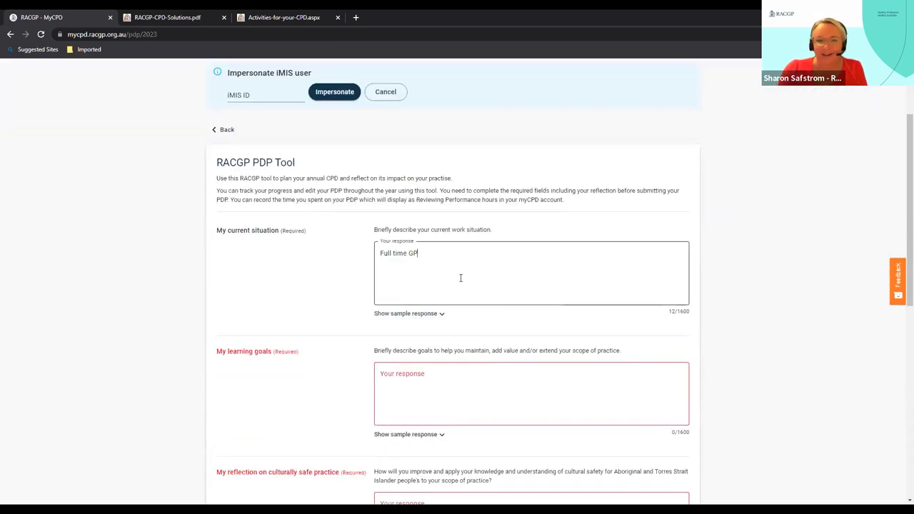
{"action": "left_click", "coordinate": [393, 372]}
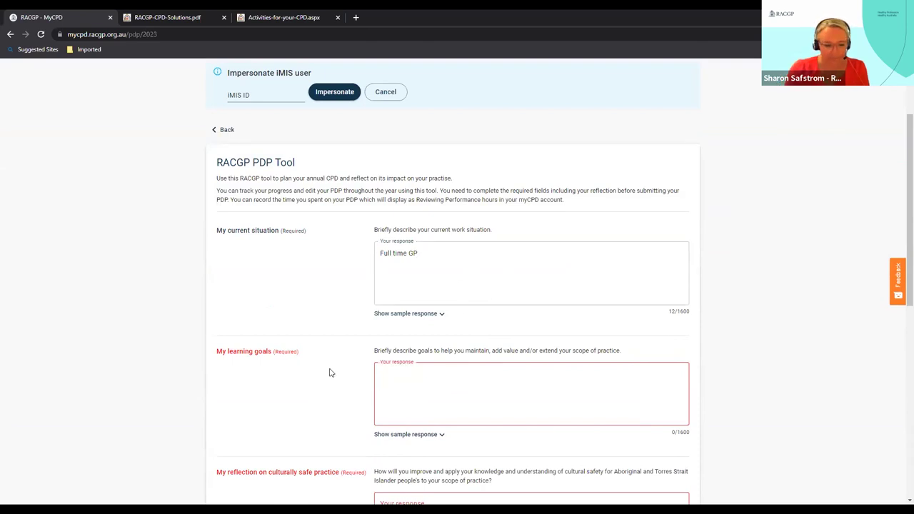
{"action": "type", "text": "Women"}
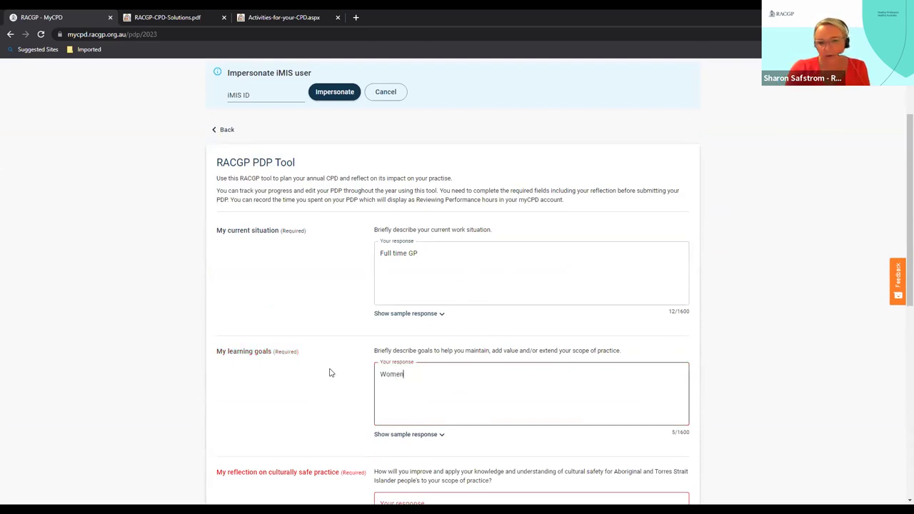
{"action": "type", "text": "'s health, dermatology"}
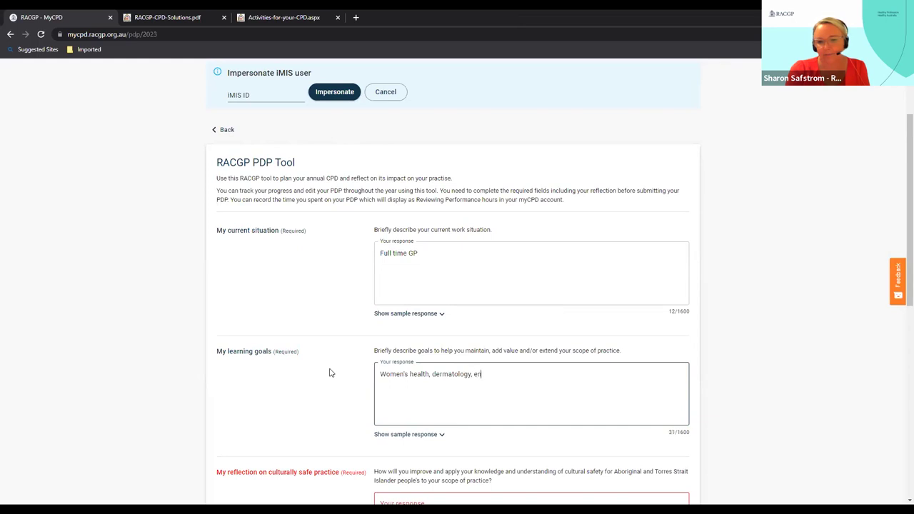
{"action": "type", "text": ", mental health"}
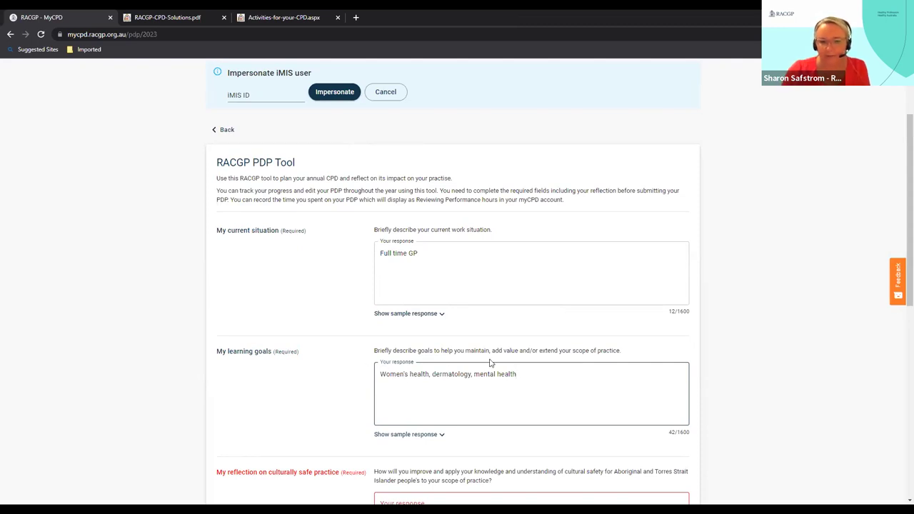
Show the sample responses for current situation, learning goals, culturally safe practice and annual reflection.
{"action": "left_click", "coordinate": [439, 314]}
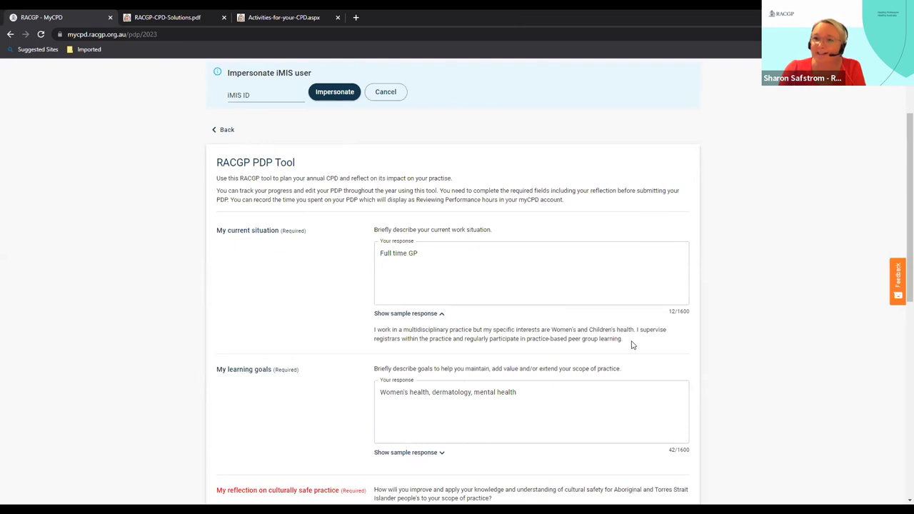
{"action": "scroll", "coordinate": [614, 339], "scroll_direction": "down", "scroll_amount": 2}
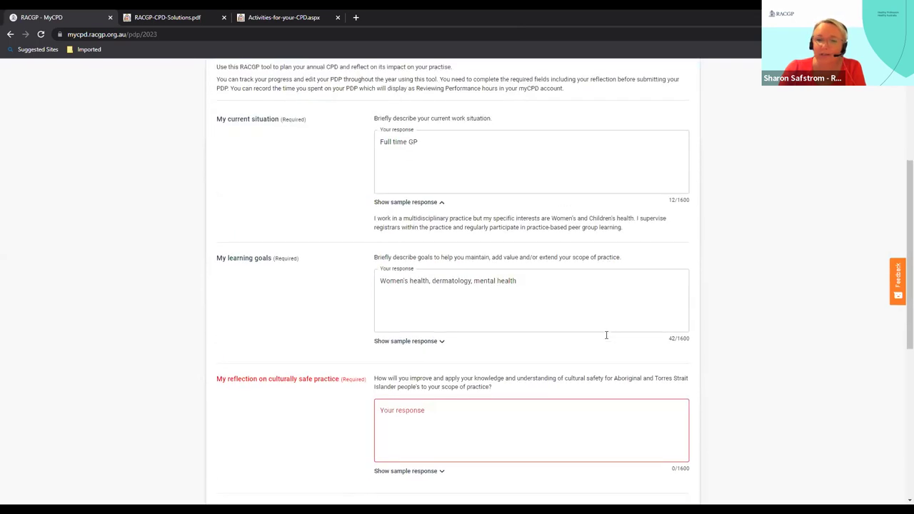
{"action": "left_click", "coordinate": [441, 342]}
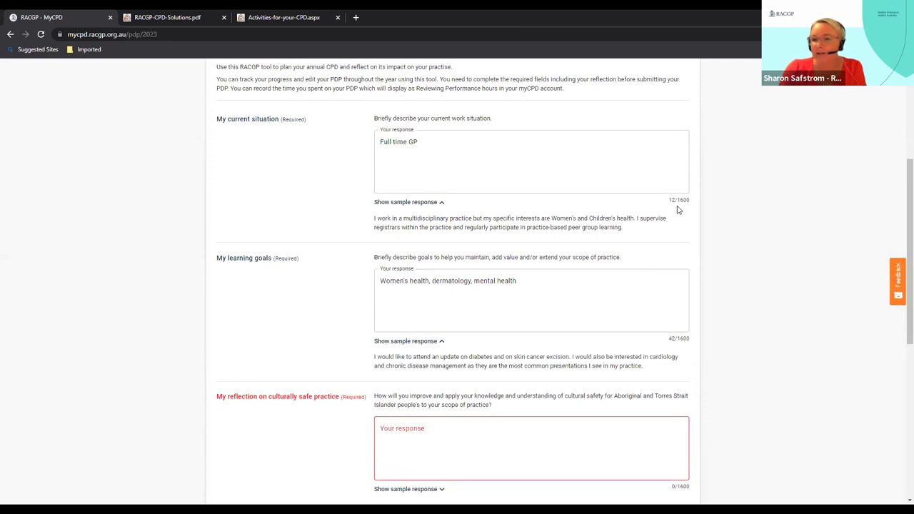
{"action": "scroll", "coordinate": [487, 319], "scroll_direction": "down", "scroll_amount": 2}
{"action": "left_click", "coordinate": [481, 326]}
{"action": "left_click", "coordinate": [440, 378]}
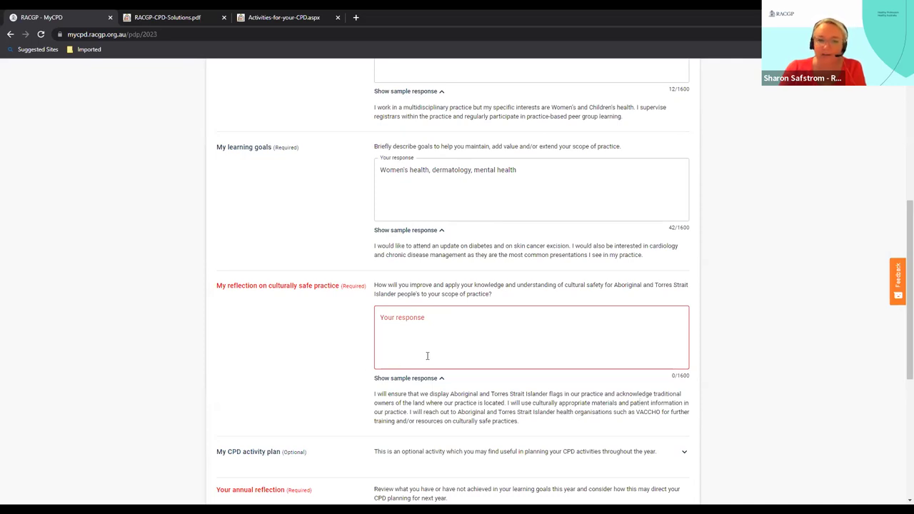
{"action": "scroll", "coordinate": [426, 357], "scroll_direction": "down", "scroll_amount": 3}
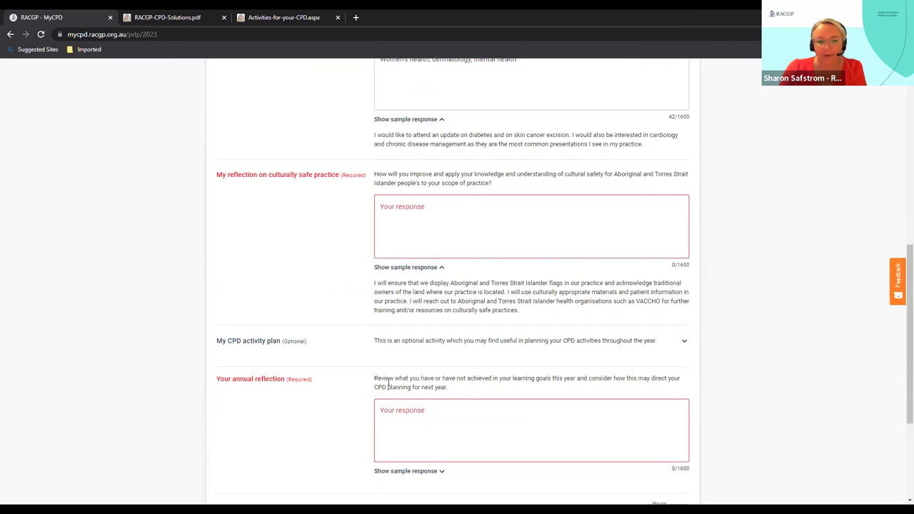
{"action": "scroll", "coordinate": [445, 402], "scroll_direction": "down", "scroll_amount": 3}
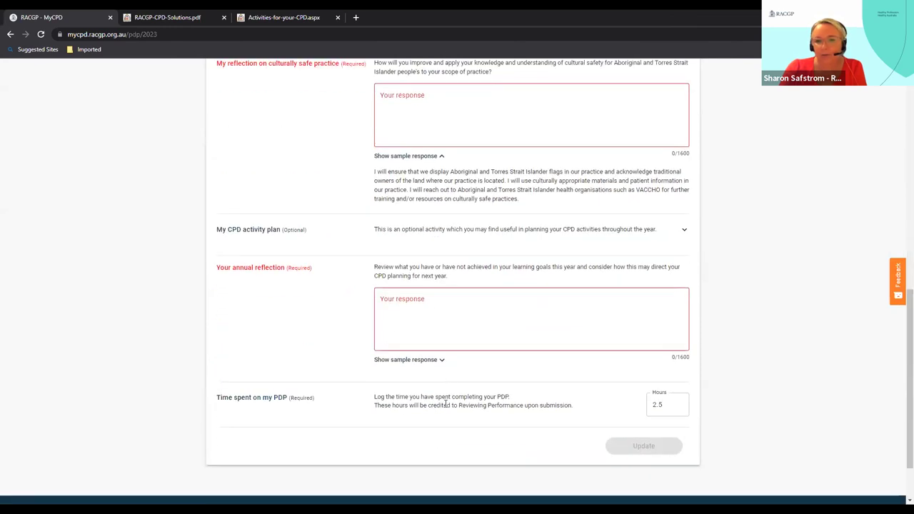
{"action": "left_click", "coordinate": [433, 362]}
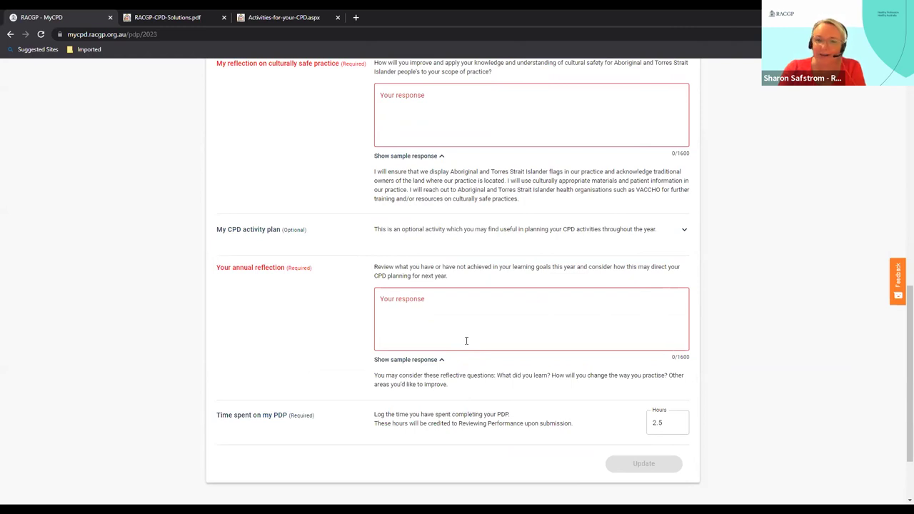
Expand the optional CPD activity plan and add "Business of General Practice Conference" under Educational Activities with 8 estimated hours.
{"action": "scroll", "coordinate": [466, 340], "scroll_direction": "up", "scroll_amount": 2}
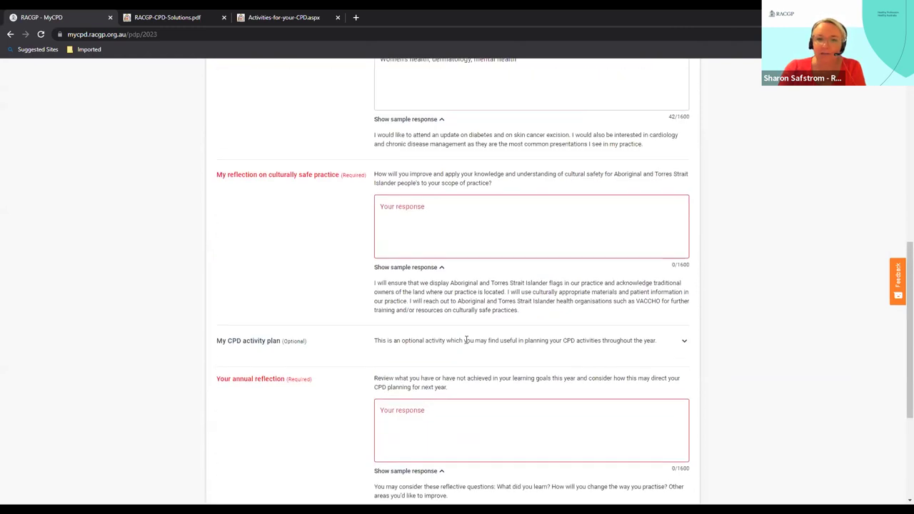
{"action": "left_click", "coordinate": [683, 342]}
{"action": "scroll", "coordinate": [575, 354], "scroll_direction": "down", "scroll_amount": 2}
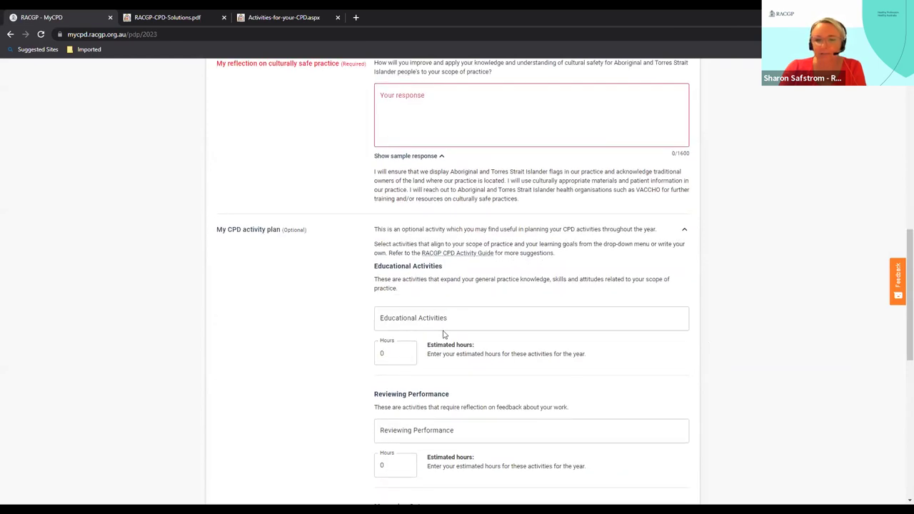
{"action": "scroll", "coordinate": [442, 334], "scroll_direction": "down", "scroll_amount": 2}
{"action": "left_click", "coordinate": [478, 205]}
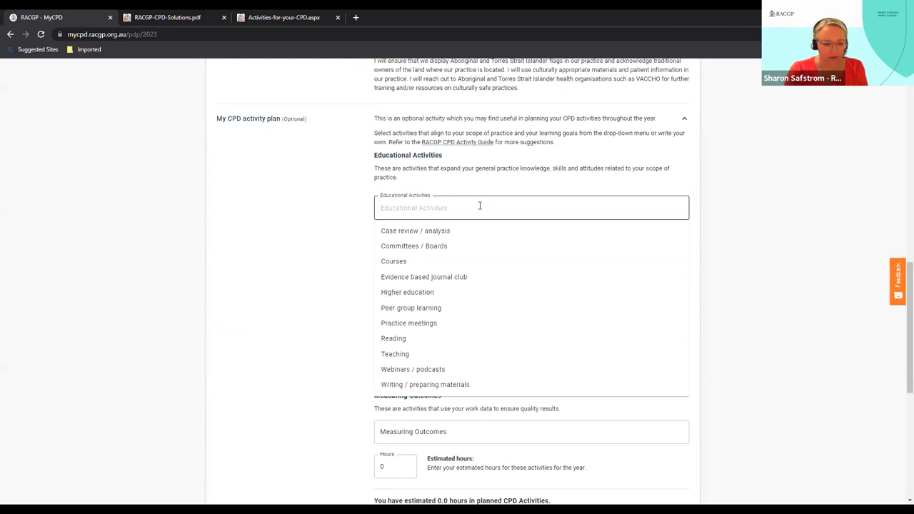
{"action": "type", "text": "Busi"}
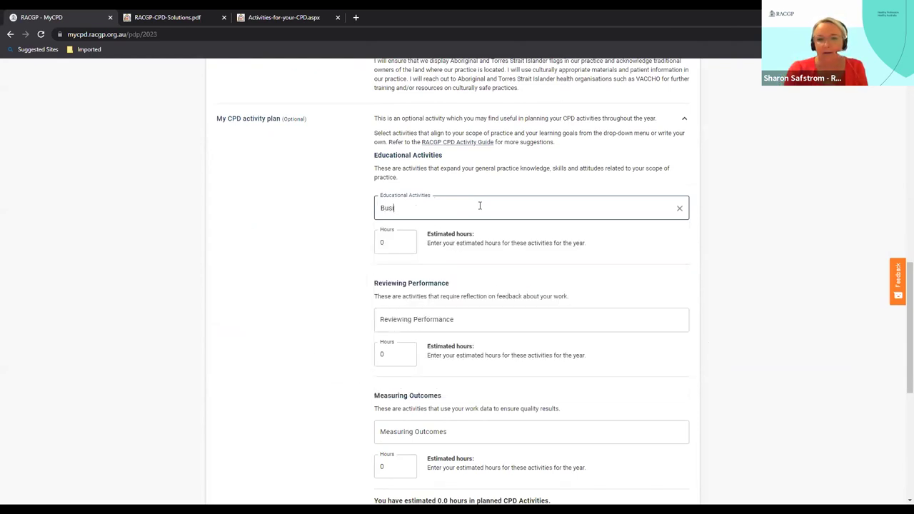
{"action": "type", "text": "ness of General"}
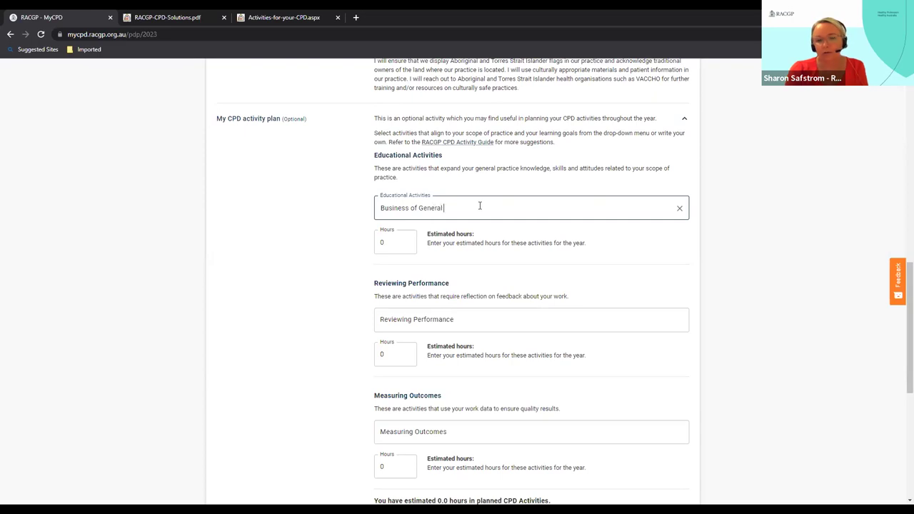
{"action": "type", "text": " Practice Con"}
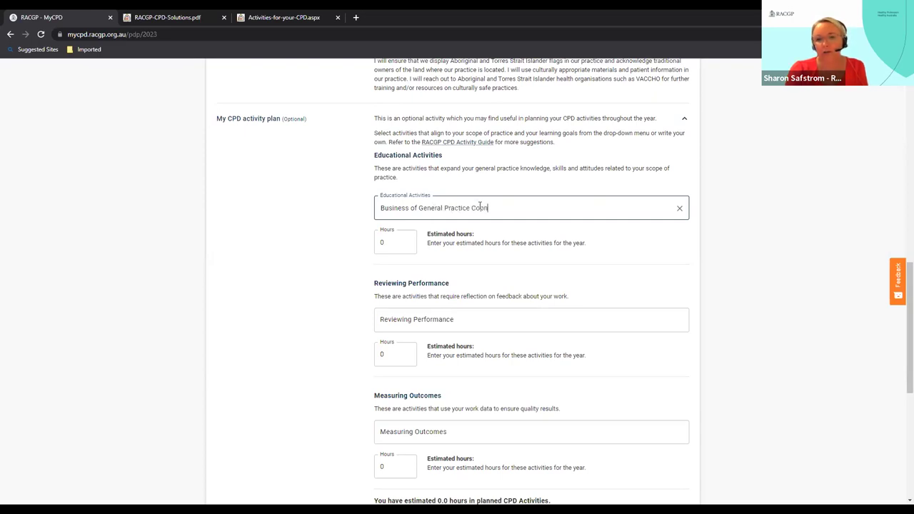
{"action": "type", "text": "ference"}
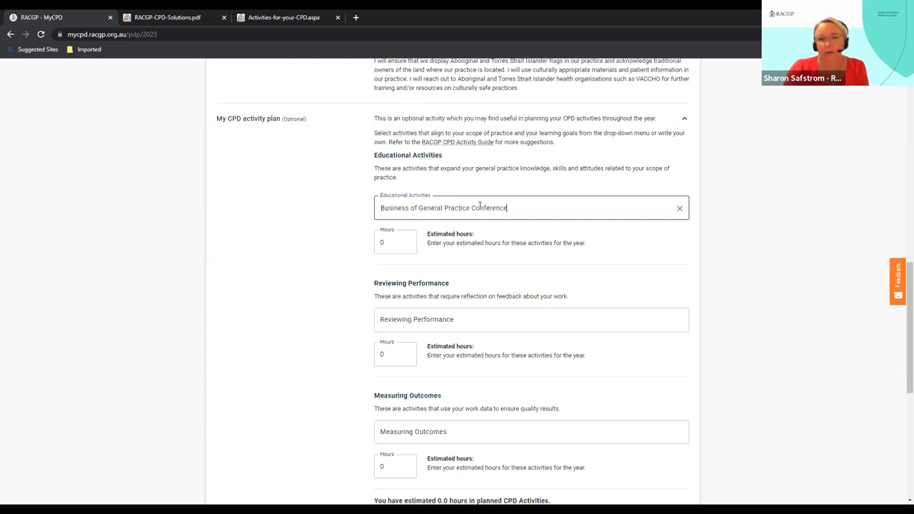
{"action": "key", "text": "Tab"}
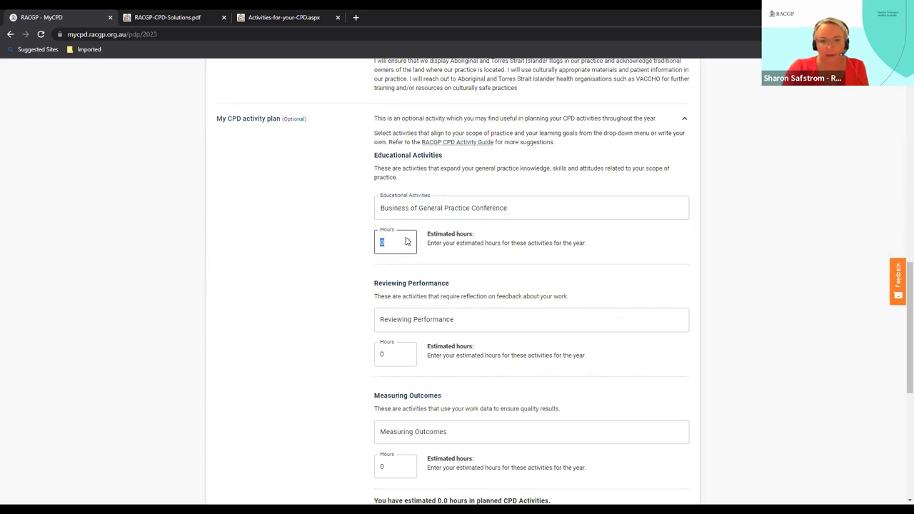
{"action": "type", "text": "8"}
{"action": "left_click", "coordinate": [592, 254]}
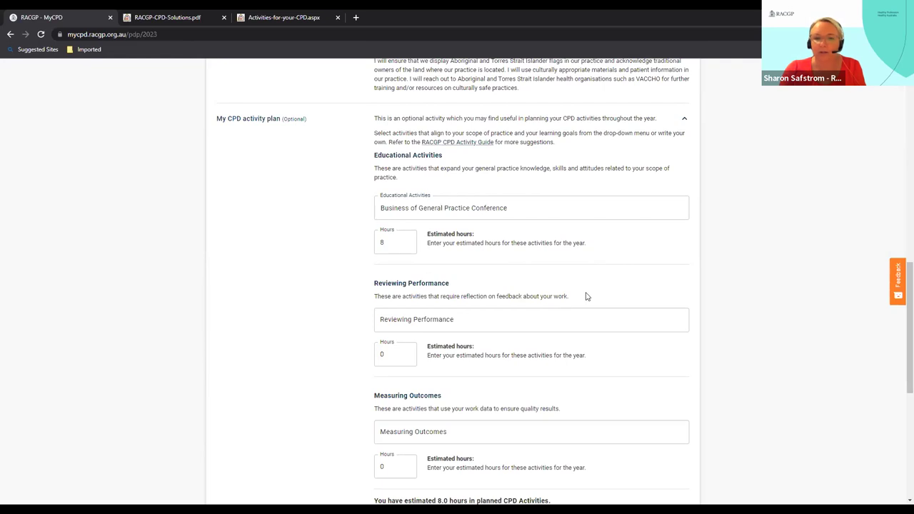
Add "Peer group learning" as the Reviewing Performance activity and set its estimated hours to 12.
{"action": "left_click", "coordinate": [504, 320]}
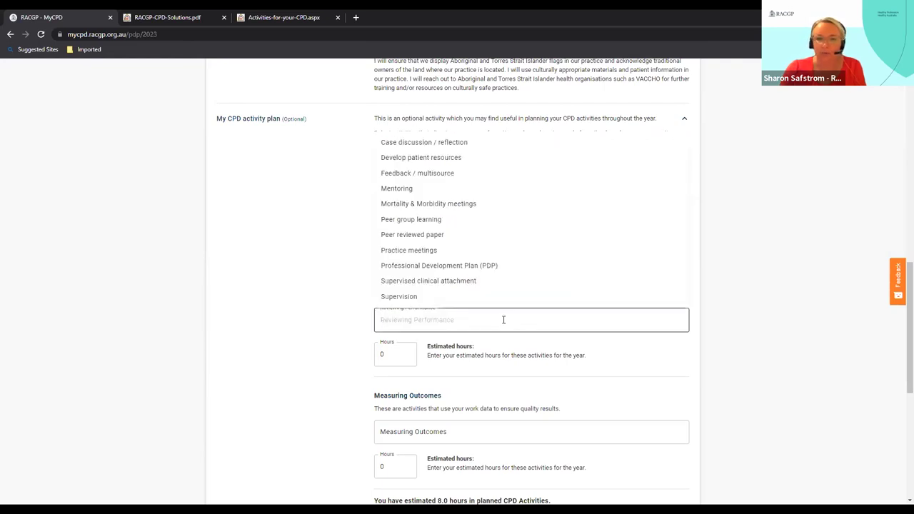
{"action": "left_click", "coordinate": [430, 220]}
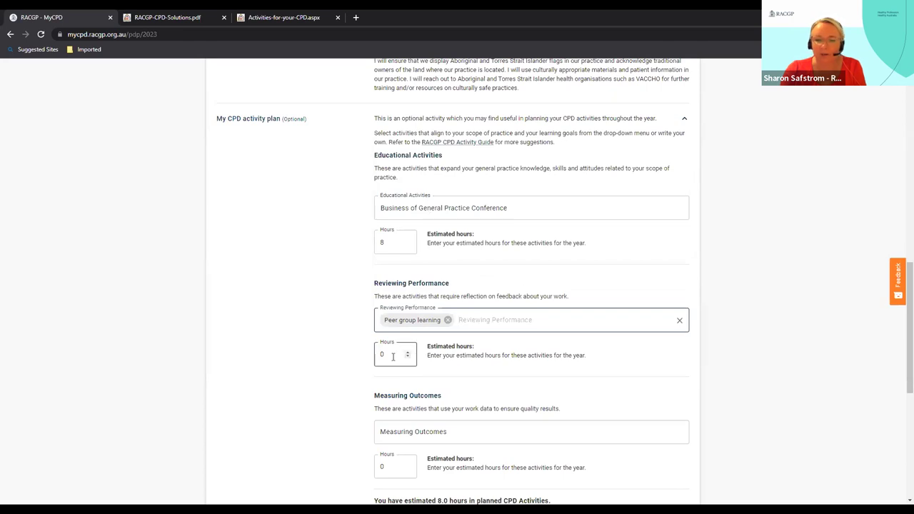
{"action": "left_click_drag", "start_coordinate": [390, 355], "coordinate": [375, 358]}
{"action": "type", "text": "12"}
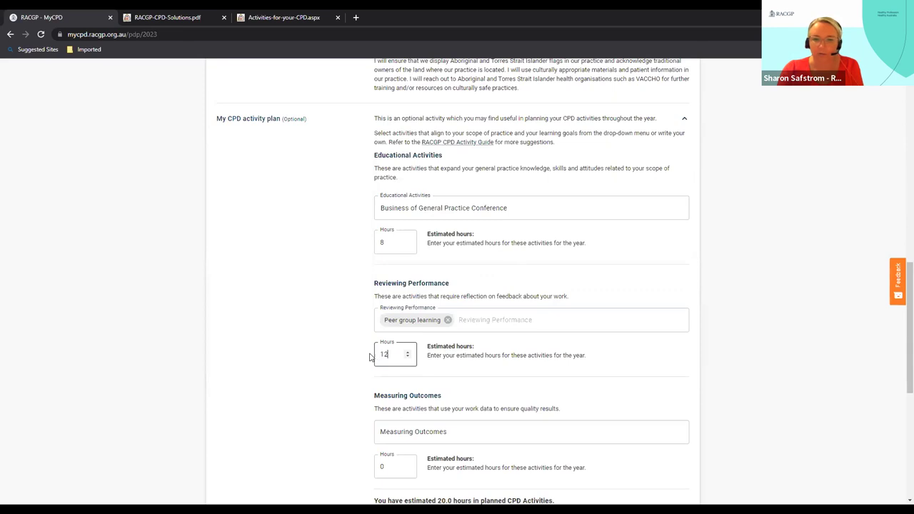
{"action": "left_click", "coordinate": [305, 346]}
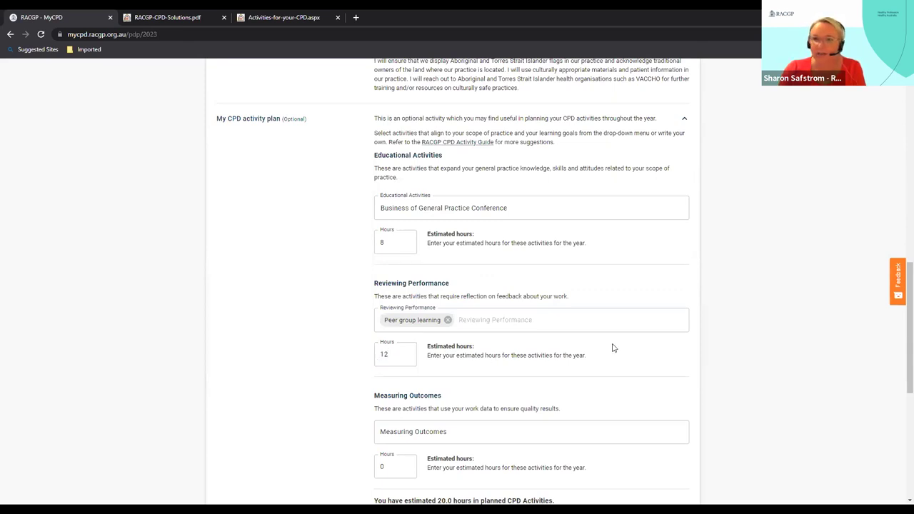
Add "Mini audit" as the Measuring Outcomes activity and set its estimated hours to 6.
{"action": "scroll", "coordinate": [612, 348], "scroll_direction": "down", "scroll_amount": 3}
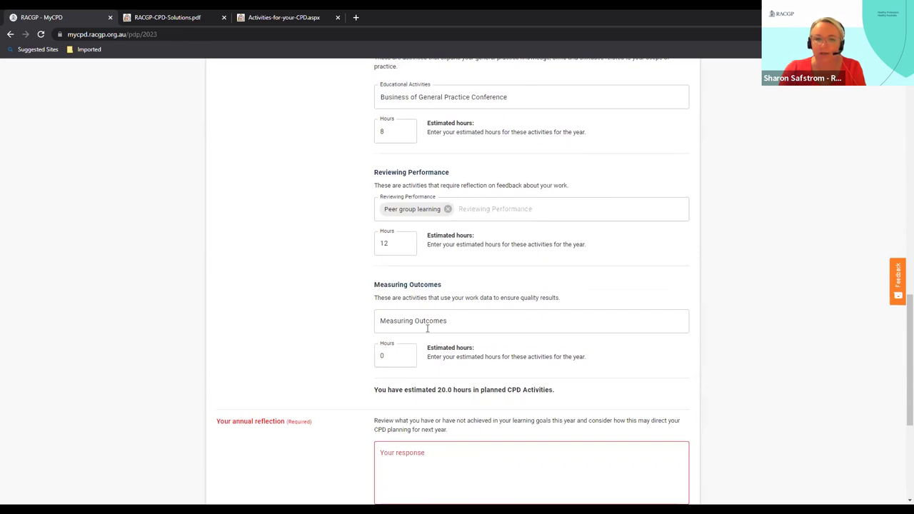
{"action": "left_click", "coordinate": [476, 323]}
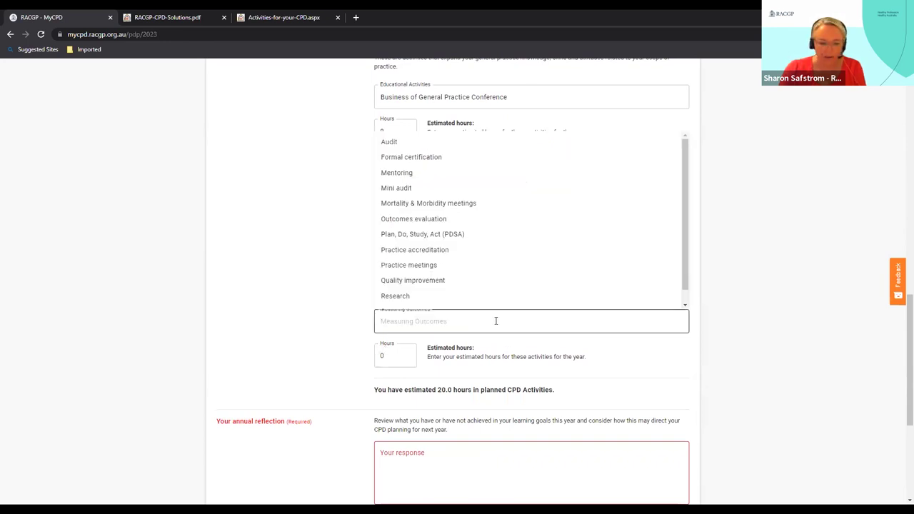
{"action": "left_click", "coordinate": [404, 189]}
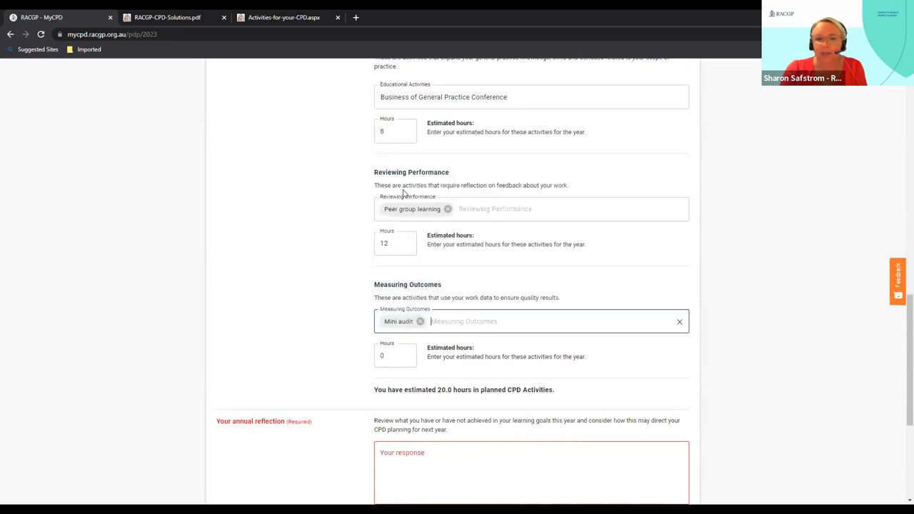
{"action": "left_click", "coordinate": [409, 354]}
{"action": "left_click", "coordinate": [407, 353]}
{"action": "left_click", "coordinate": [408, 353]}
{"action": "left_click", "coordinate": [408, 354]}
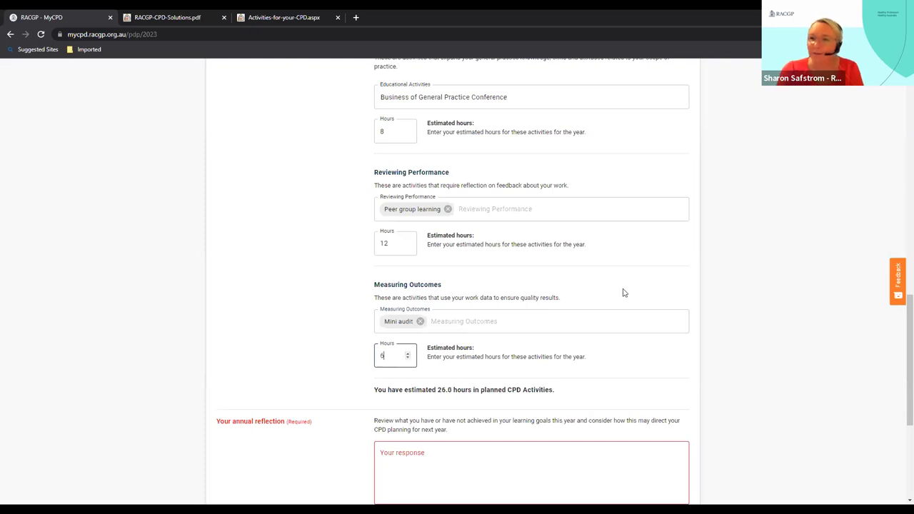
Enter "Learnt about dermatology" as the response for the annual reflection.
{"action": "scroll", "coordinate": [623, 292], "scroll_direction": "down", "scroll_amount": 3}
{"action": "left_click", "coordinate": [498, 249]}
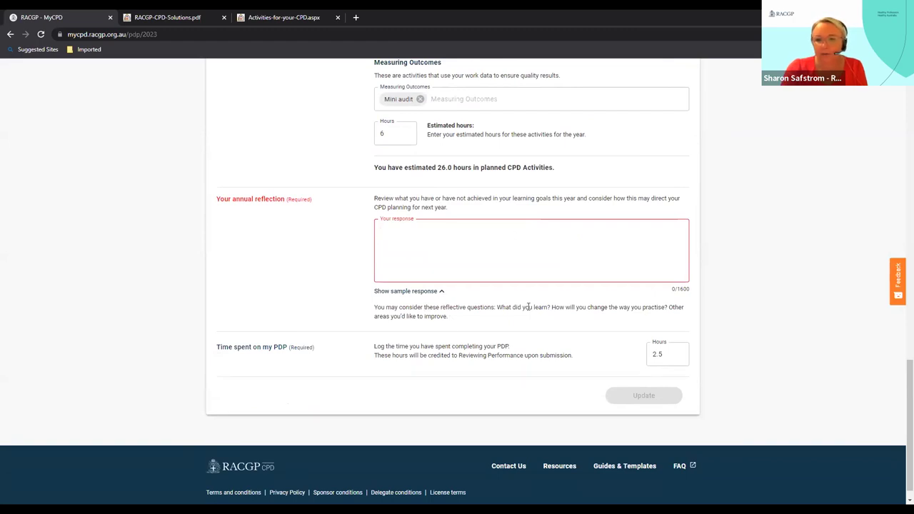
{"action": "type", "text": "earnt abbut"}
{"action": "key", "text": "BackSpace"}
{"action": "key", "text": "BackSpace"}
{"action": "type", "text": "out dermatit"}
{"action": "key", "text": "BackSpace"}
{"action": "type", "text": "ology"}
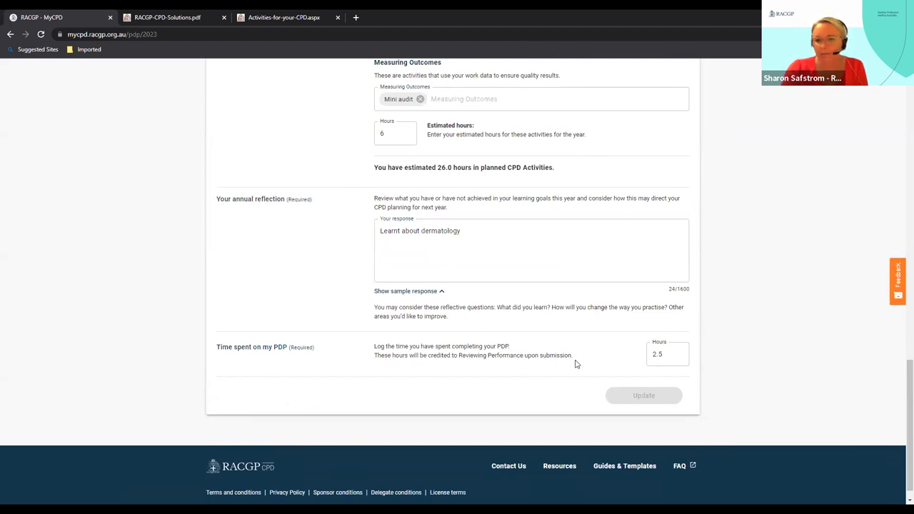
Copy the culturally safe practice sample response into that section's own response field.
{"action": "scroll", "coordinate": [576, 363], "scroll_direction": "up", "scroll_amount": 3}
{"action": "scroll", "coordinate": [480, 355], "scroll_direction": "up", "scroll_amount": 6}
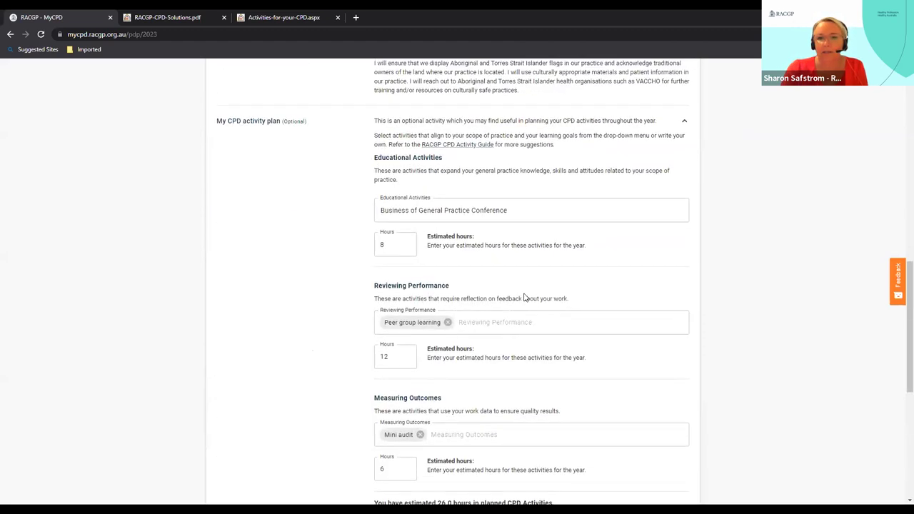
{"action": "scroll", "coordinate": [524, 298], "scroll_direction": "down", "scroll_amount": 3}
{"action": "scroll", "coordinate": [524, 298], "scroll_direction": "up", "scroll_amount": 3}
{"action": "left_click", "coordinate": [497, 320]}
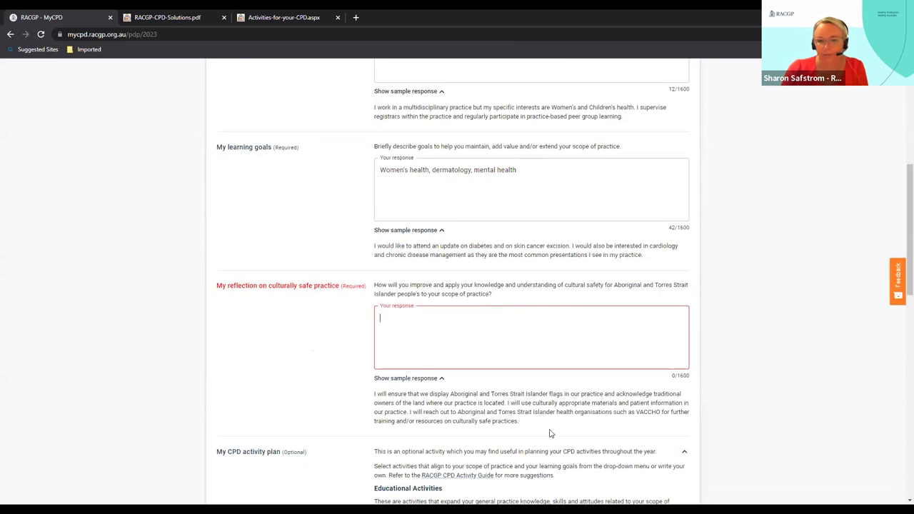
{"action": "left_click_drag", "start_coordinate": [532, 423], "coordinate": [371, 394]}
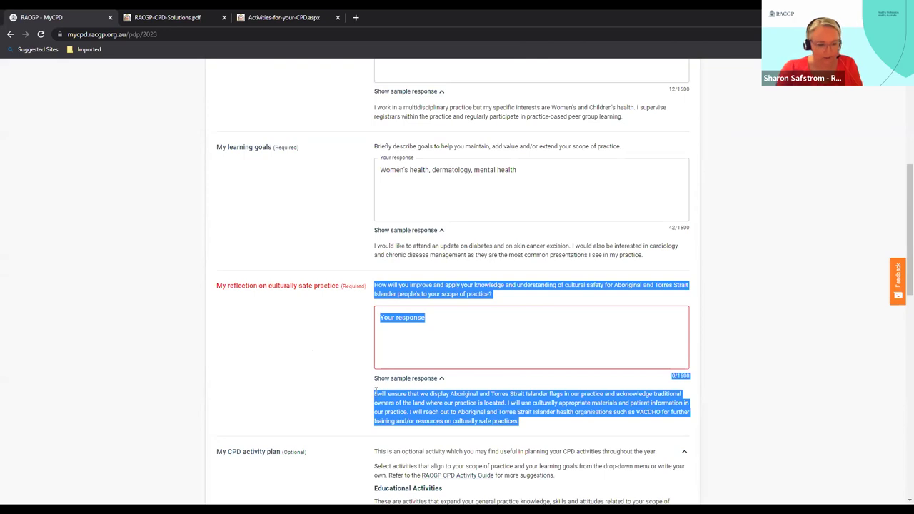
{"action": "left_click_drag", "start_coordinate": [526, 421], "coordinate": [372, 393]}
{"action": "key", "text": "ctrl+c"}
{"action": "left_click", "coordinate": [487, 324]}
{"action": "key", "text": "ctrl+v"}
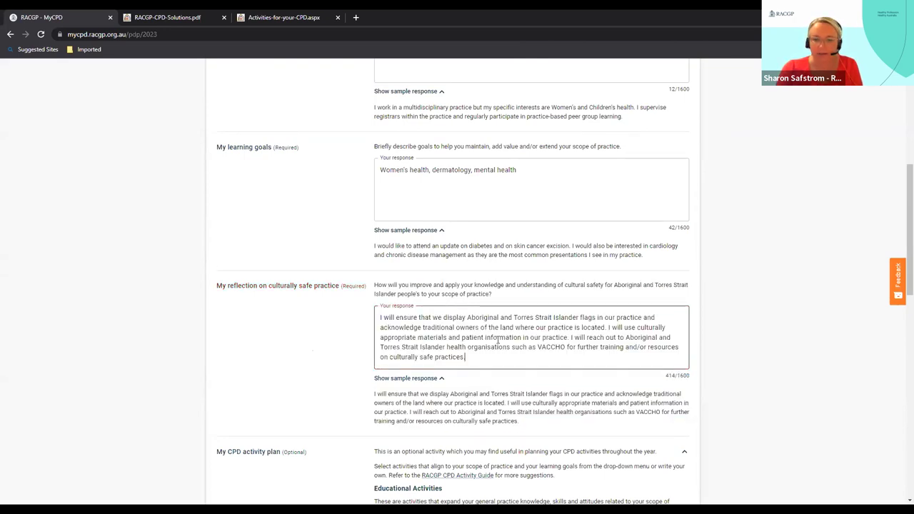
Submit the updated 2023 Professional Development Plan and close the confirmation message.
{"action": "scroll", "coordinate": [493, 332], "scroll_direction": "down", "scroll_amount": 6}
{"action": "scroll", "coordinate": [497, 340], "scroll_direction": "down", "scroll_amount": 3}
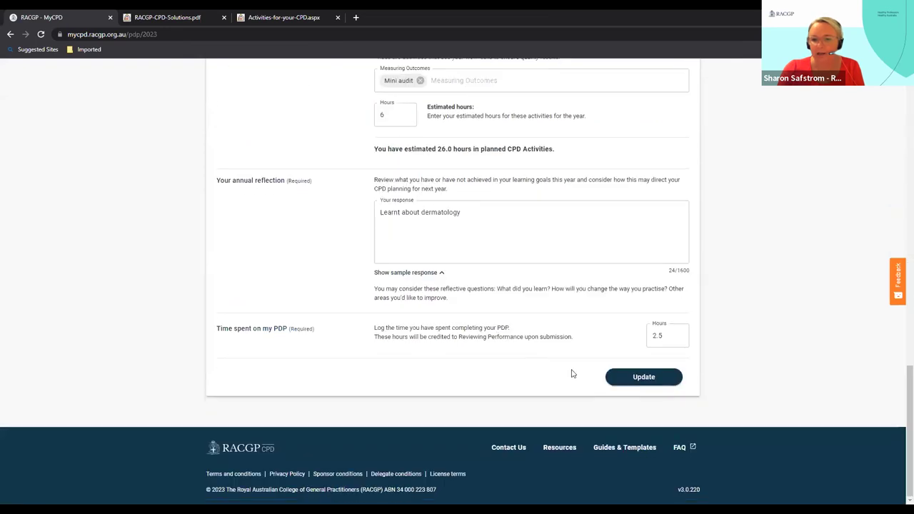
{"action": "left_click", "coordinate": [638, 377]}
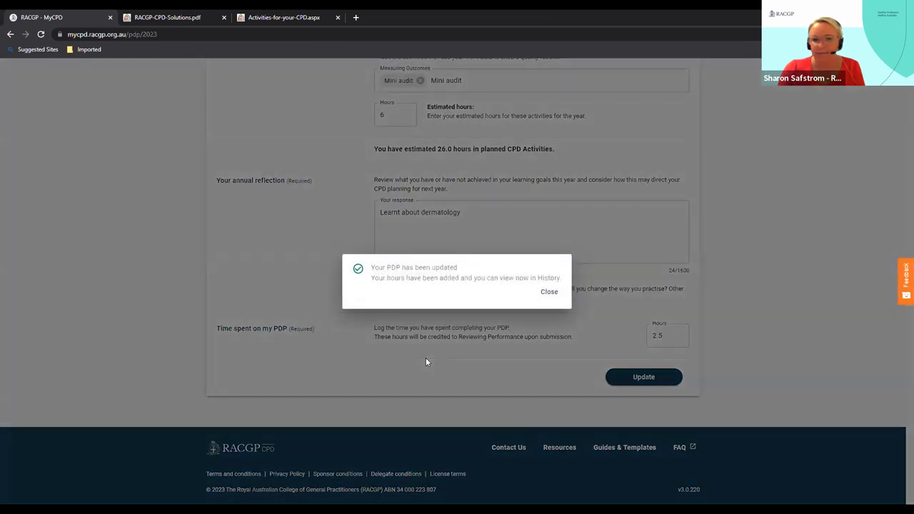
{"action": "left_click", "coordinate": [547, 292]}
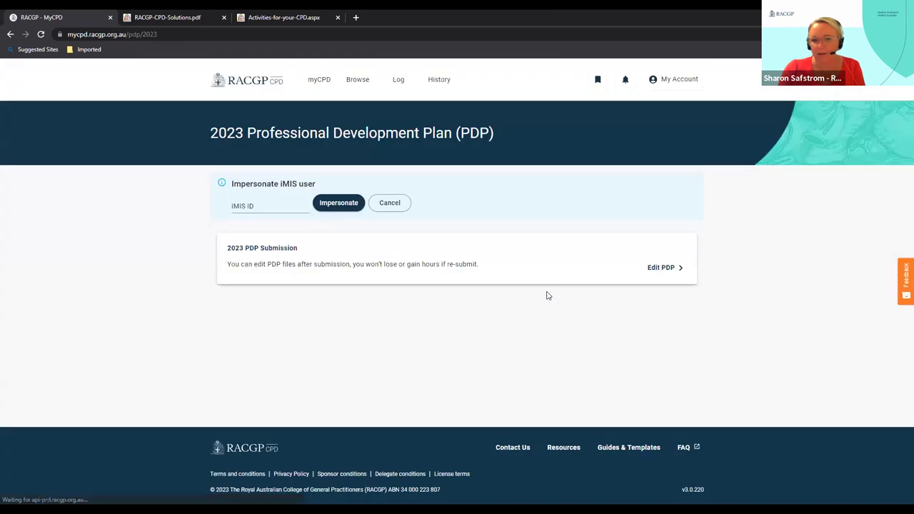
Reopen the submitted 2023 PDP for editing and review its saved responses from start to end.
{"action": "left_click", "coordinate": [658, 269]}
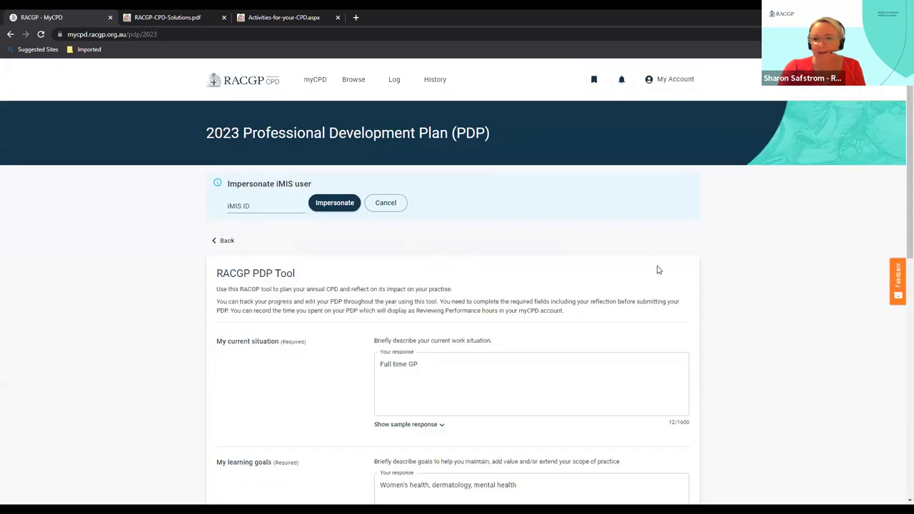
{"action": "scroll", "coordinate": [592, 311], "scroll_direction": "down", "scroll_amount": 10}
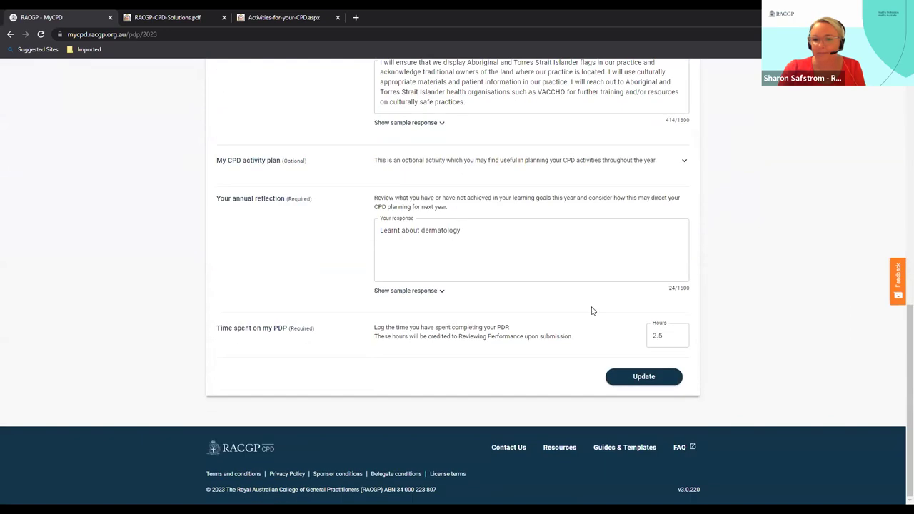
{"action": "scroll", "coordinate": [592, 310], "scroll_direction": "up", "scroll_amount": 10}
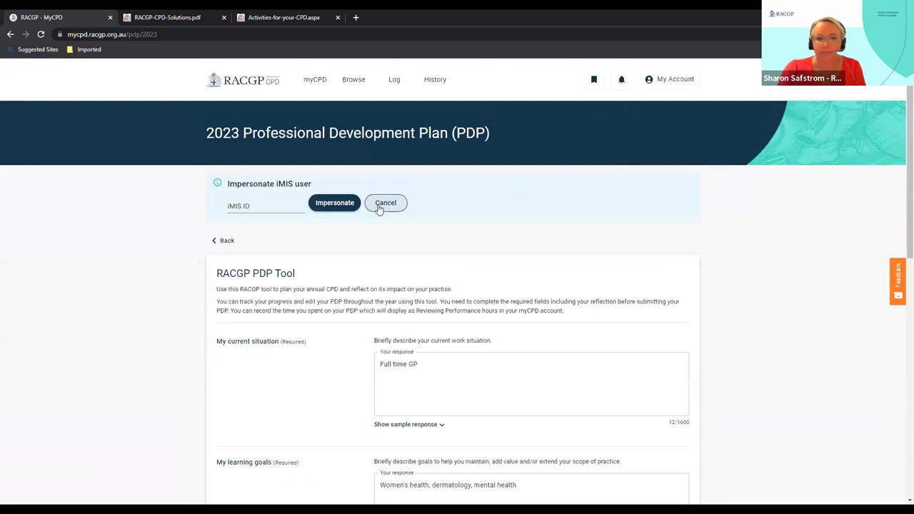
Return to the myCPD dashboard, view the CPR requirement details and recording options, and close them.
{"action": "left_click", "coordinate": [316, 84]}
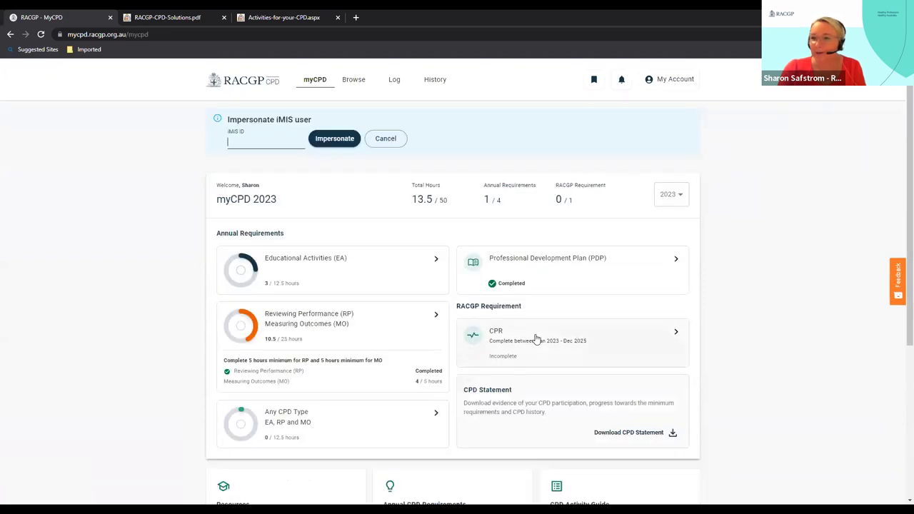
{"action": "left_click", "coordinate": [537, 339]}
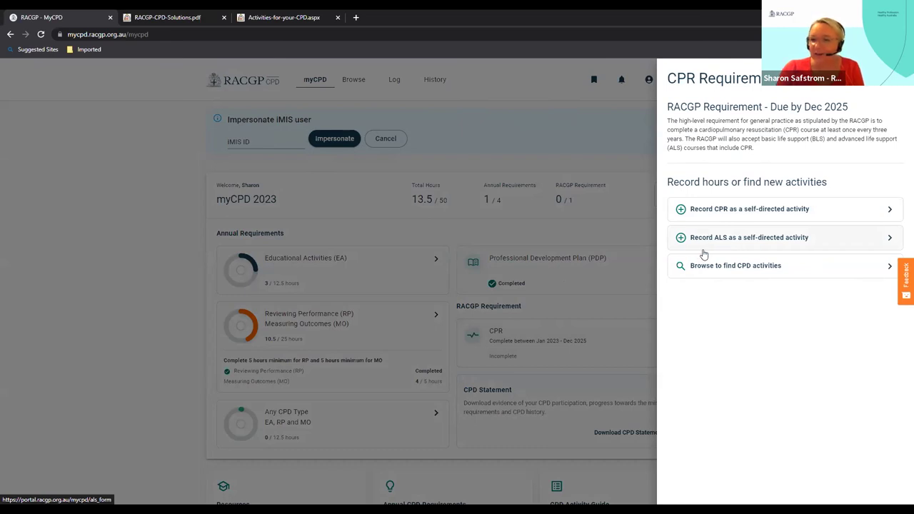
{"action": "left_click", "coordinate": [125, 237]}
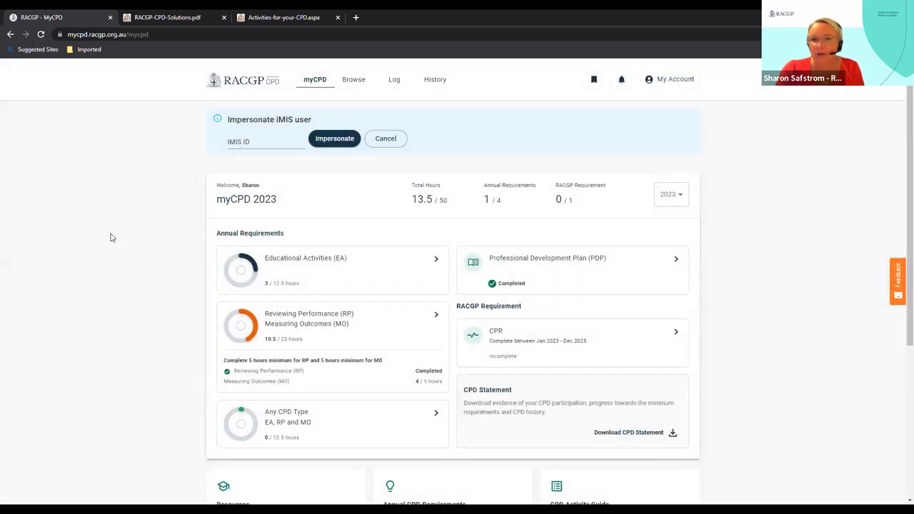
{"action": "scroll", "coordinate": [564, 286], "scroll_direction": "down", "scroll_amount": 3}
{"action": "scroll", "coordinate": [565, 287], "scroll_direction": "up", "scroll_amount": 3}
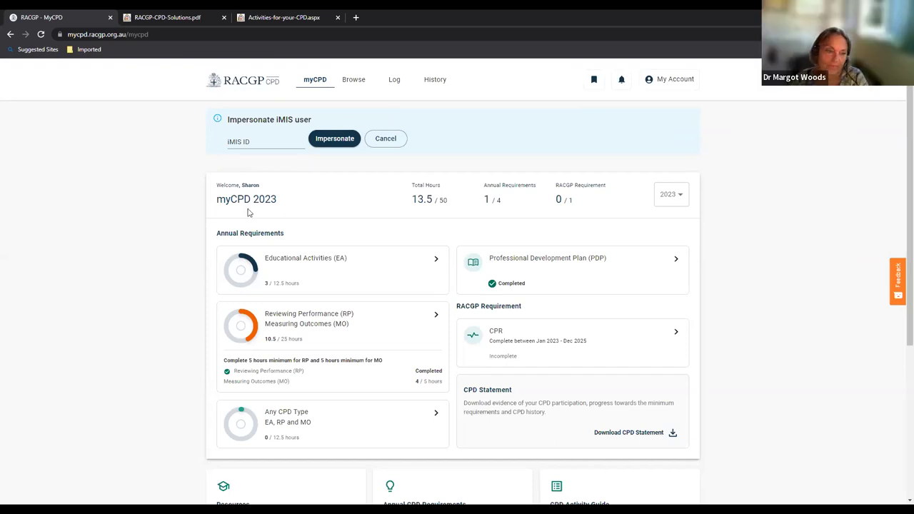
Start a quick log titled "Evidence based journal club" with the completion date 17/01/2023.
{"action": "left_click", "coordinate": [395, 80]}
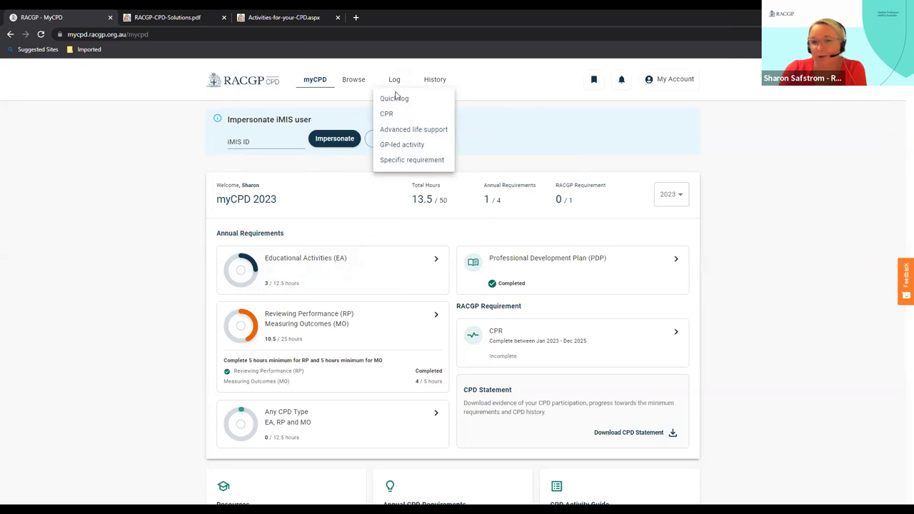
{"action": "left_click", "coordinate": [394, 99]}
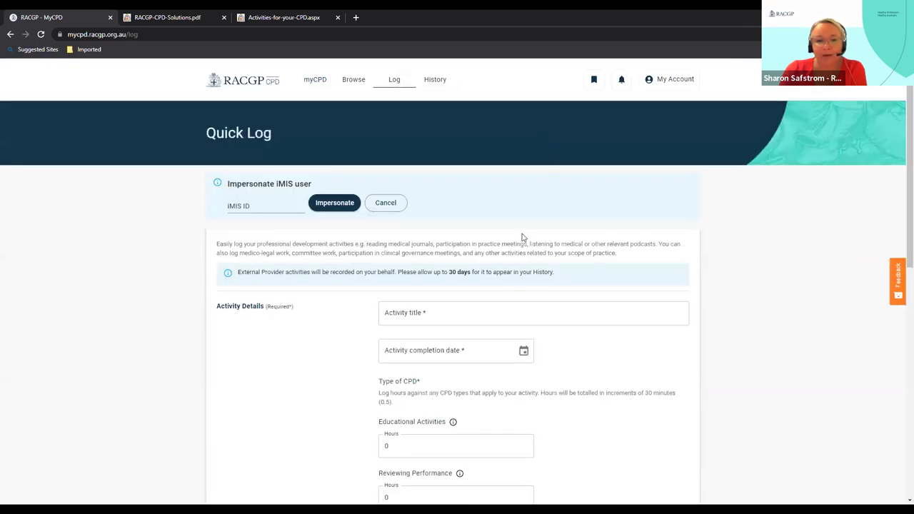
{"action": "scroll", "coordinate": [522, 239], "scroll_direction": "down", "scroll_amount": 3}
{"action": "left_click", "coordinate": [460, 203]}
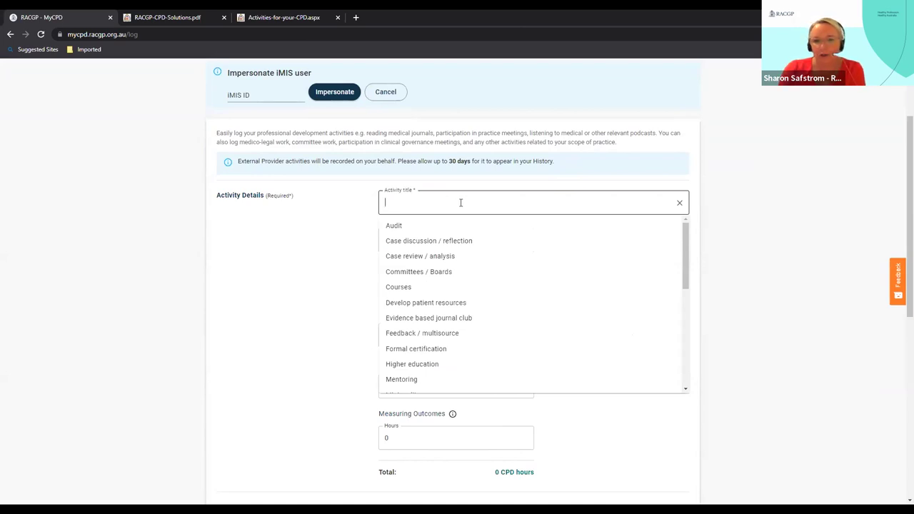
{"action": "left_click", "coordinate": [442, 318]}
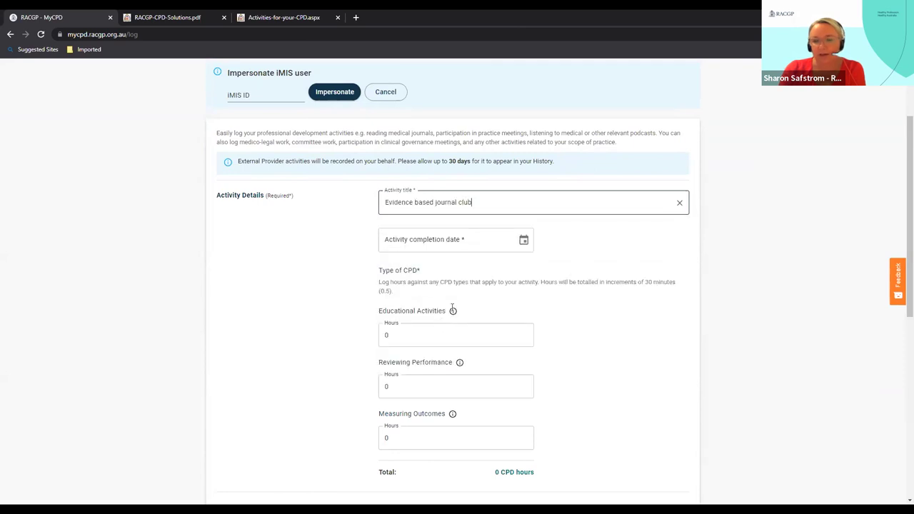
{"action": "key", "text": "Tab"}
{"action": "left_click", "coordinate": [524, 241]}
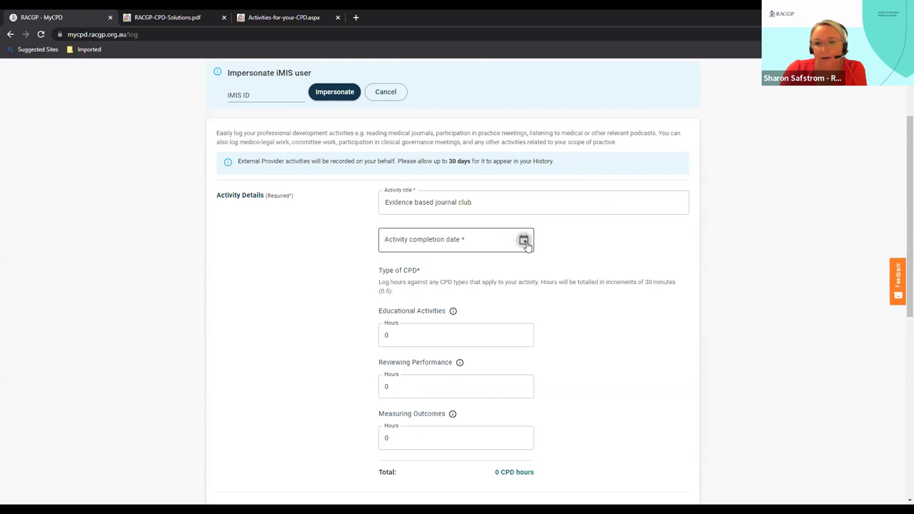
{"action": "left_click", "coordinate": [427, 334]}
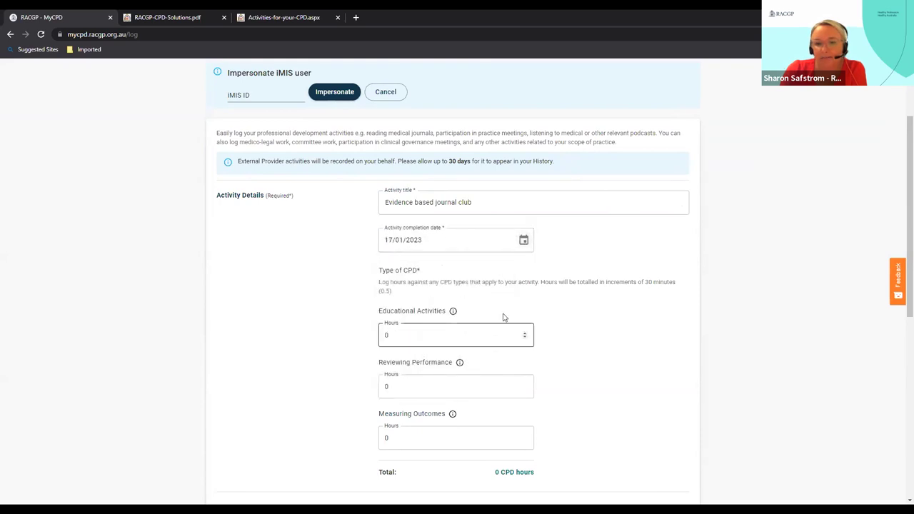
Set the quick log's Educational Activities and Reviewing Performance hours to 1.5 each.
{"action": "left_click_drag", "start_coordinate": [446, 327], "coordinate": [359, 336]}
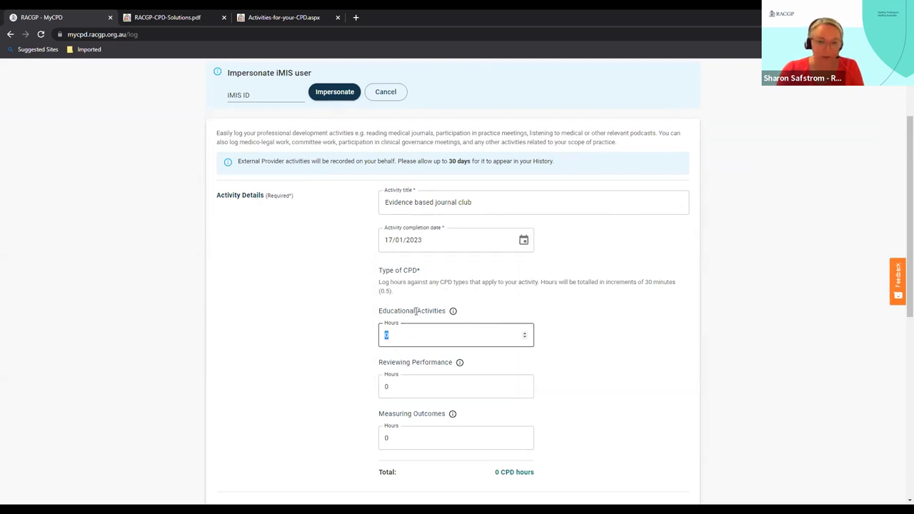
{"action": "type", "text": "3"}
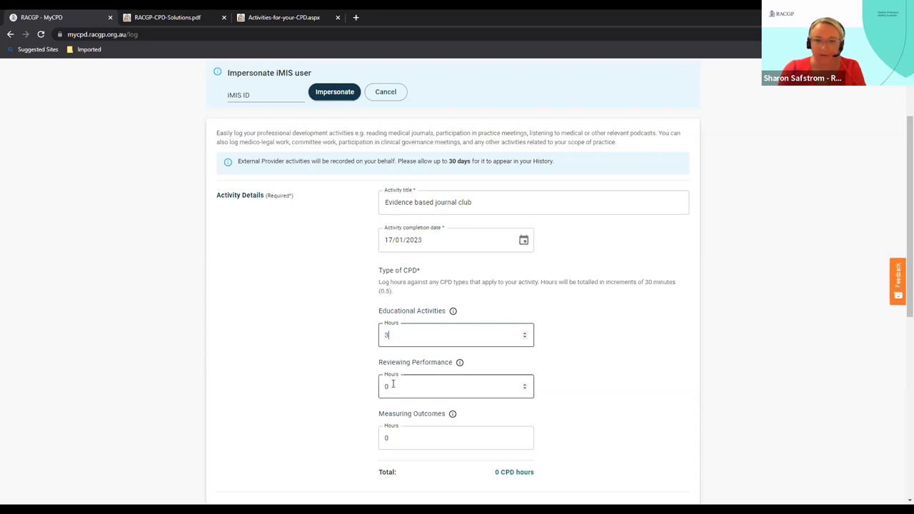
{"action": "left_click_drag", "start_coordinate": [390, 384], "coordinate": [372, 389]}
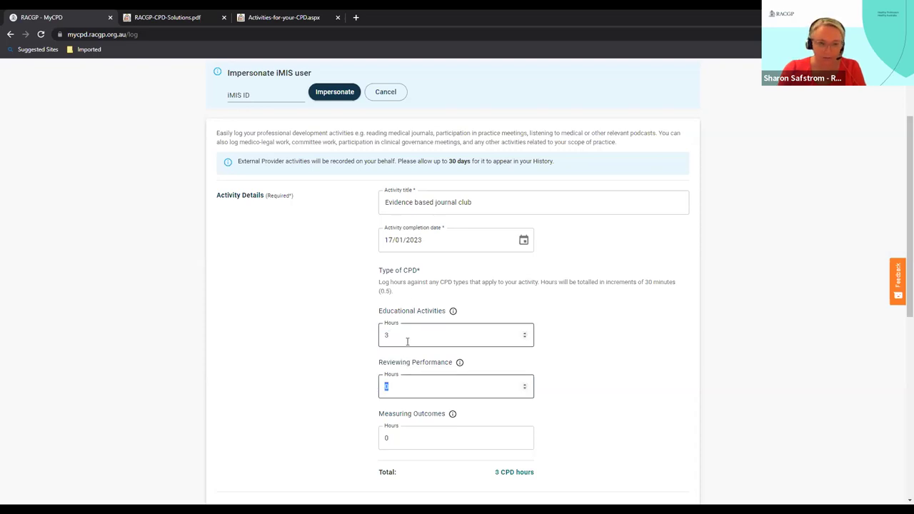
{"action": "left_click_drag", "start_coordinate": [403, 338], "coordinate": [360, 337]}
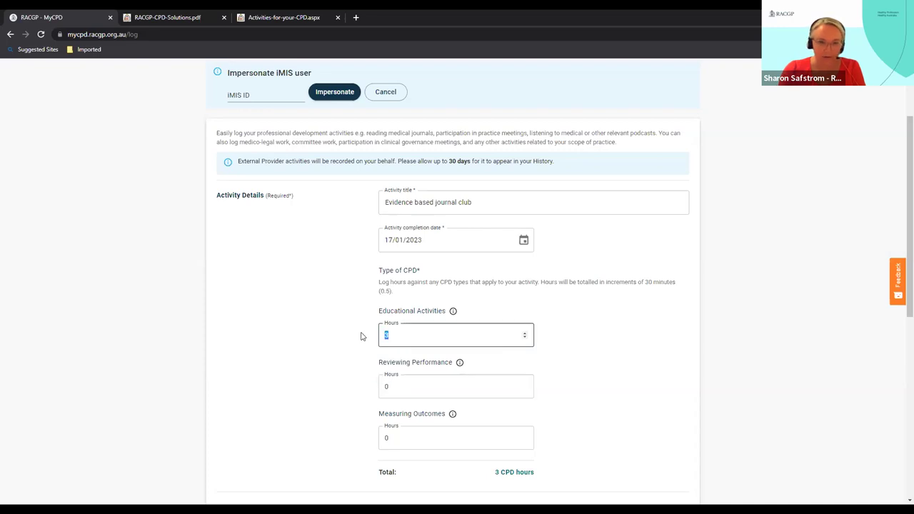
{"action": "type", "text": "1.5"}
{"action": "left_click_drag", "start_coordinate": [410, 385], "coordinate": [326, 387]}
{"action": "type", "text": "1.5"}
{"action": "left_click", "coordinate": [325, 386]}
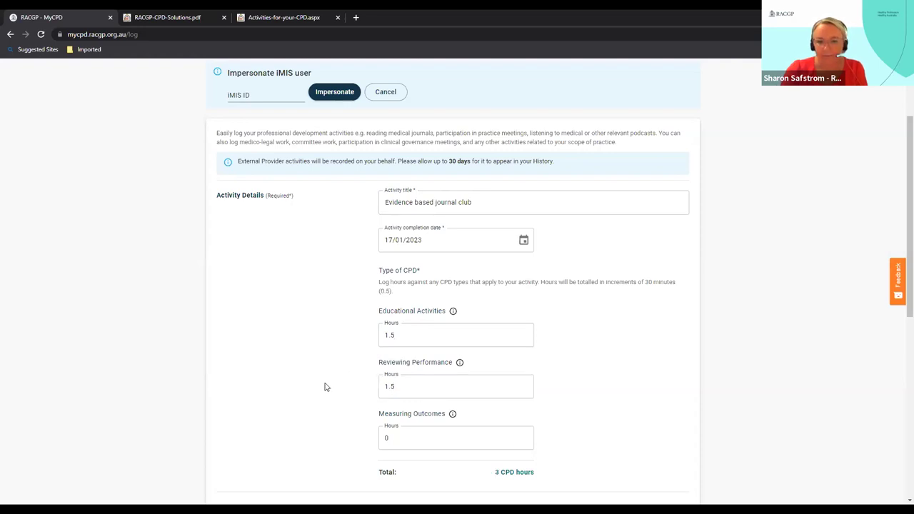
Submit the quick log without reflection notes or evidence and view the entry in History.
{"action": "scroll", "coordinate": [324, 387], "scroll_direction": "down", "scroll_amount": 2}
{"action": "scroll", "coordinate": [325, 387], "scroll_direction": "down", "scroll_amount": 4}
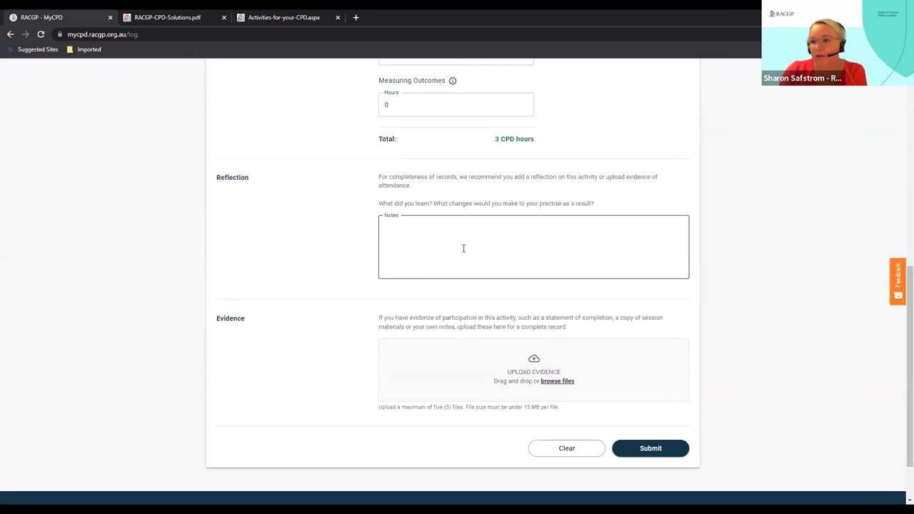
{"action": "left_click", "coordinate": [439, 228]}
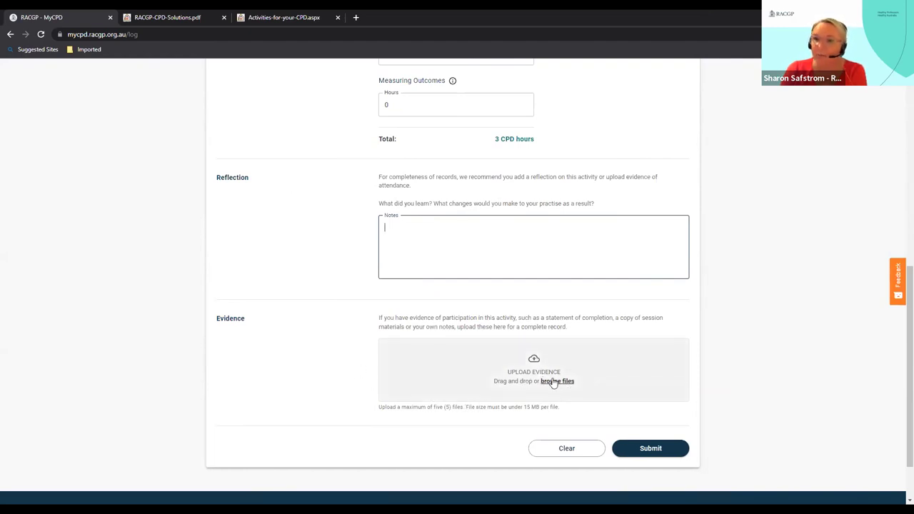
{"action": "left_click", "coordinate": [649, 448]}
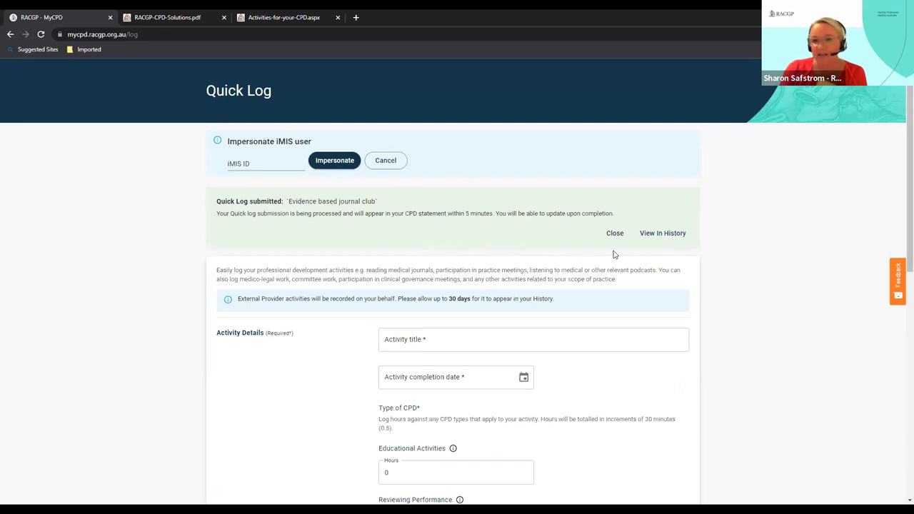
{"action": "left_click", "coordinate": [661, 235]}
{"action": "scroll", "coordinate": [471, 229], "scroll_direction": "down", "scroll_amount": 2}
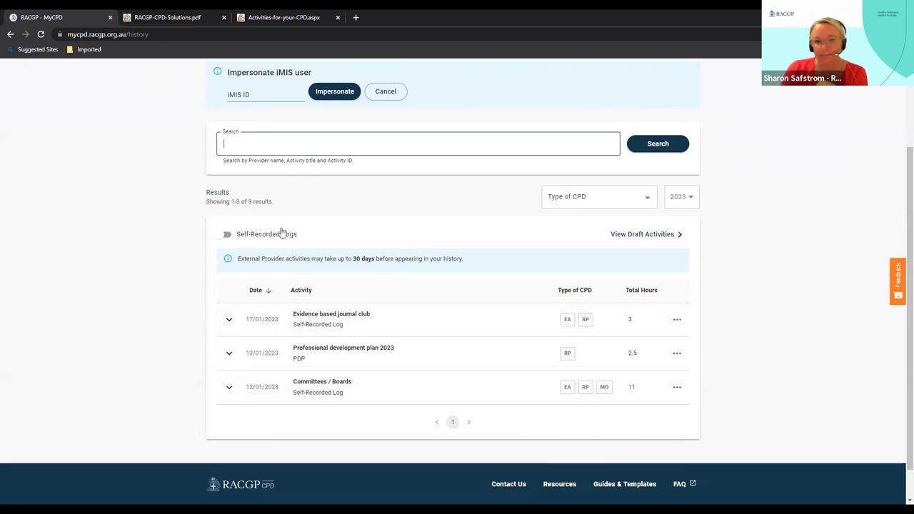
View the 2023 draft activities and return to the History list.
{"action": "left_click", "coordinate": [656, 236]}
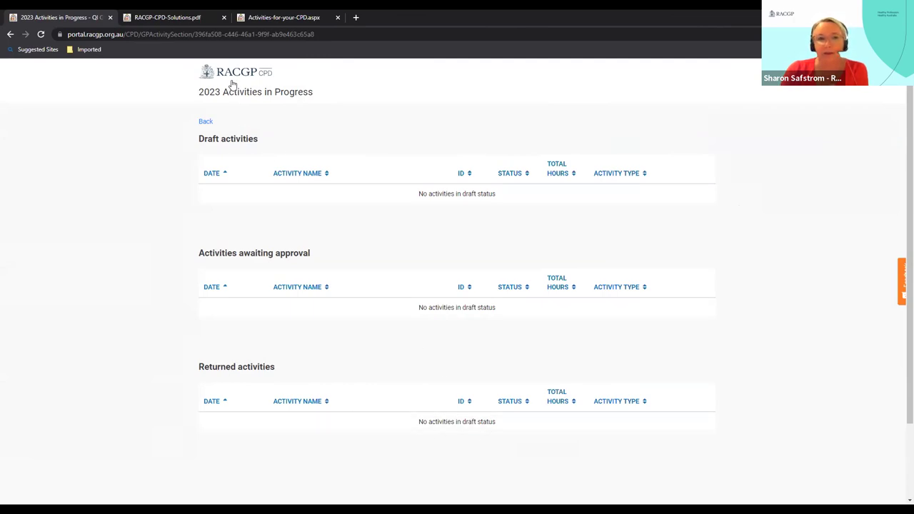
{"action": "left_click", "coordinate": [205, 122]}
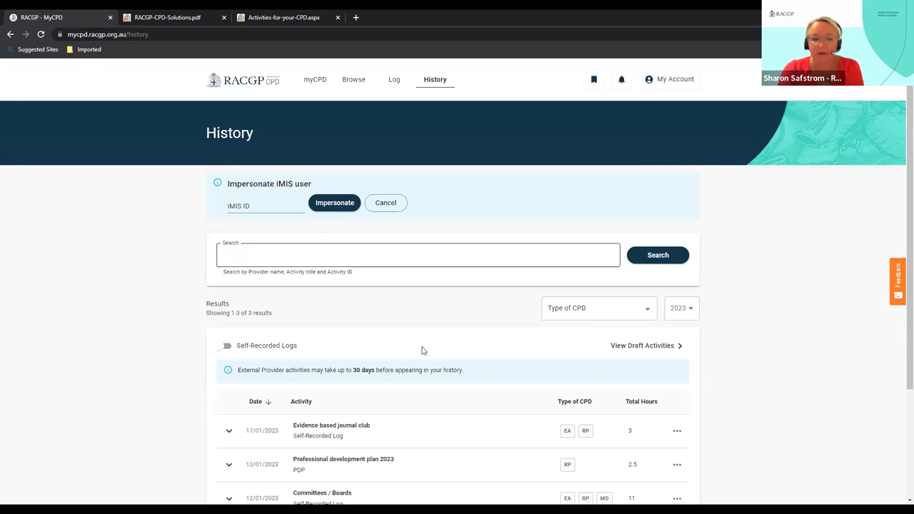
{"action": "scroll", "coordinate": [253, 353], "scroll_direction": "down", "scroll_amount": 2}
{"action": "scroll", "coordinate": [399, 388], "scroll_direction": "up", "scroll_amount": 2}
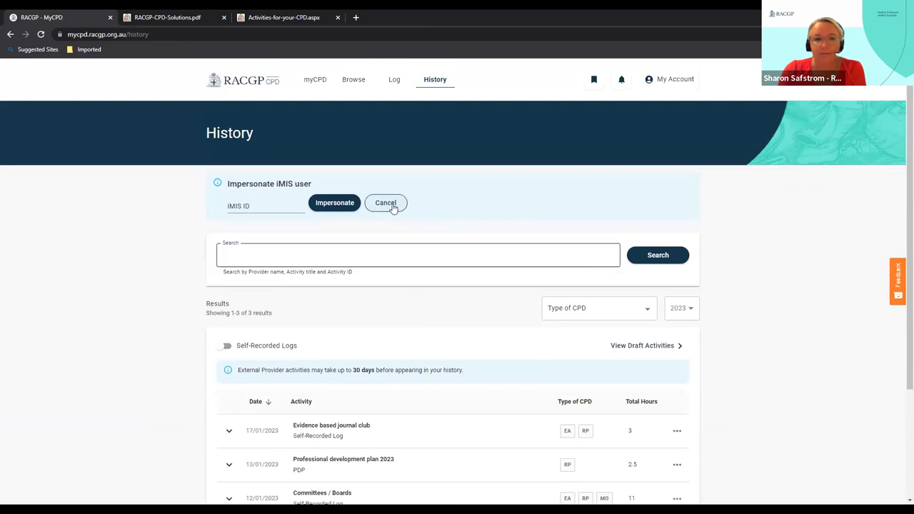
Open a new CPR log form and view the GP Details section with its RACGP number field.
{"action": "left_click", "coordinate": [392, 80]}
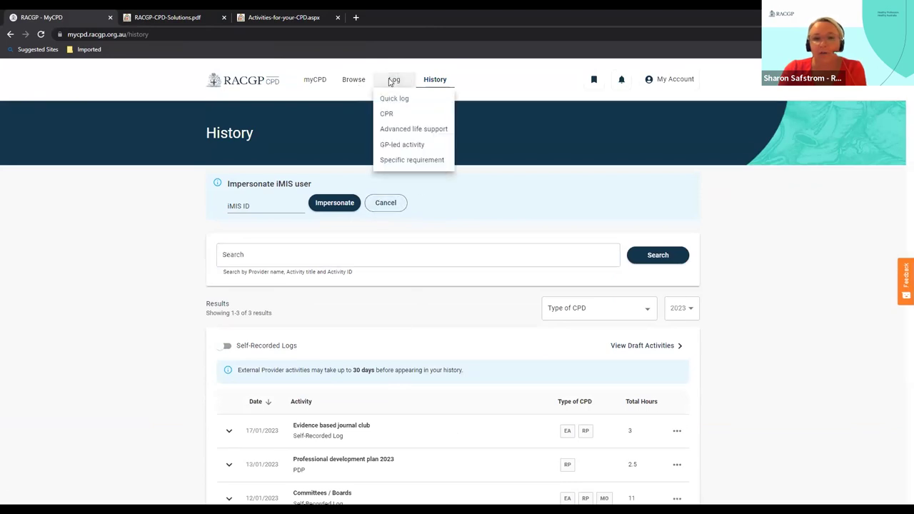
{"action": "left_click", "coordinate": [387, 116]}
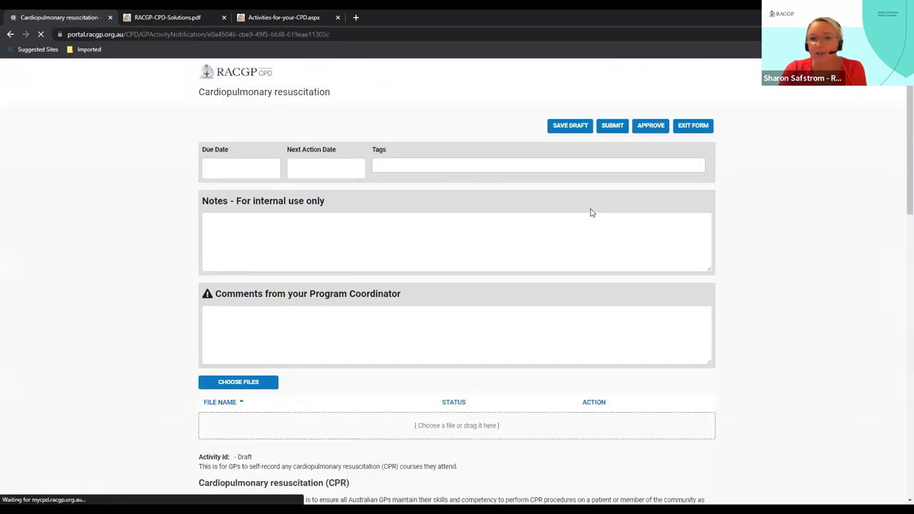
{"action": "scroll", "coordinate": [561, 277], "scroll_direction": "down", "scroll_amount": 3}
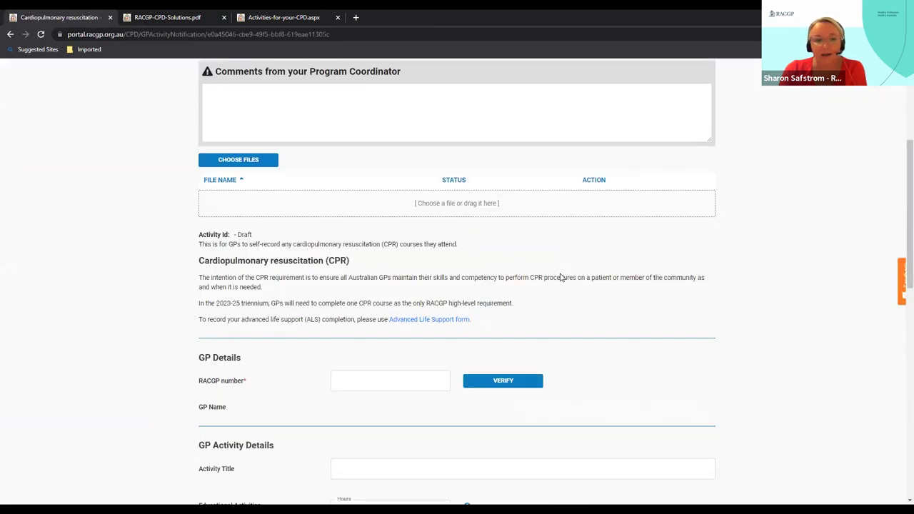
{"action": "scroll", "coordinate": [561, 277], "scroll_direction": "down", "scroll_amount": 2}
{"action": "left_click", "coordinate": [405, 271]}
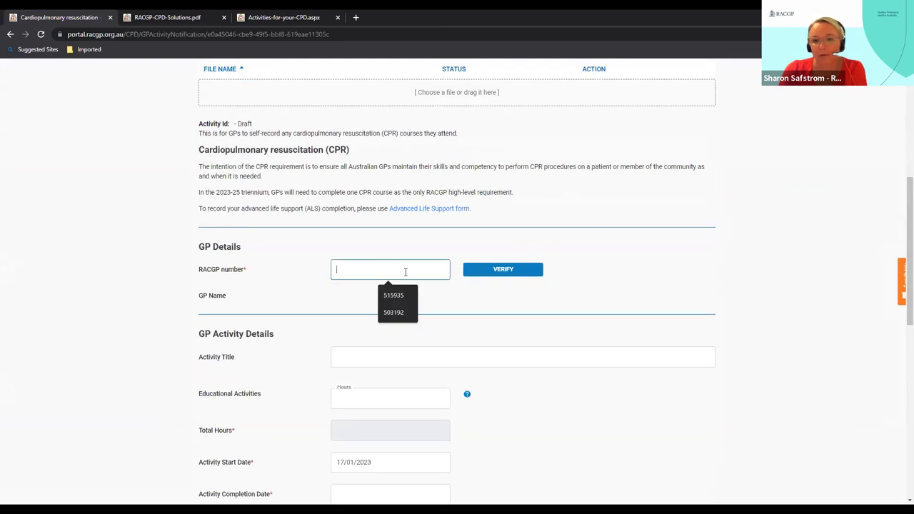
{"action": "left_click", "coordinate": [427, 245]}
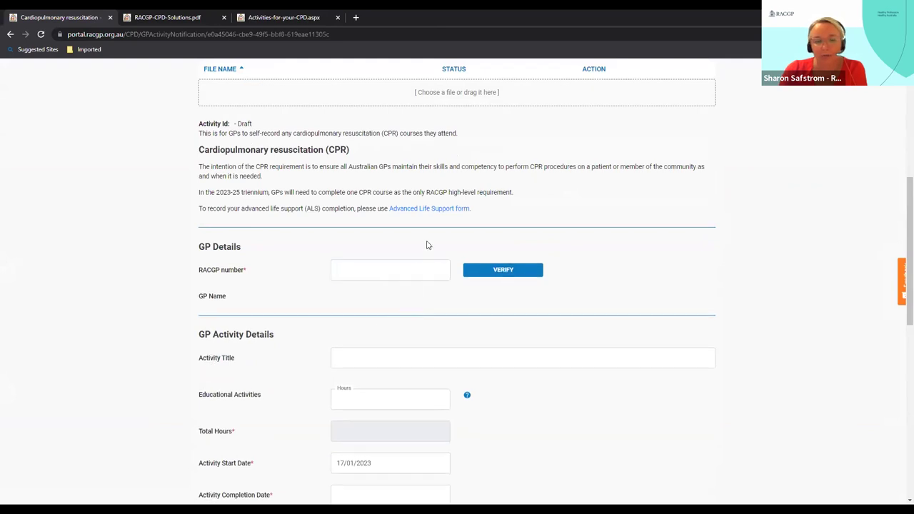
Fill in the CPR activity details with the title "CPR", 2 Educational Activities hours and the completion date 17/01/2023.
{"action": "scroll", "coordinate": [415, 278], "scroll_direction": "down", "scroll_amount": 2}
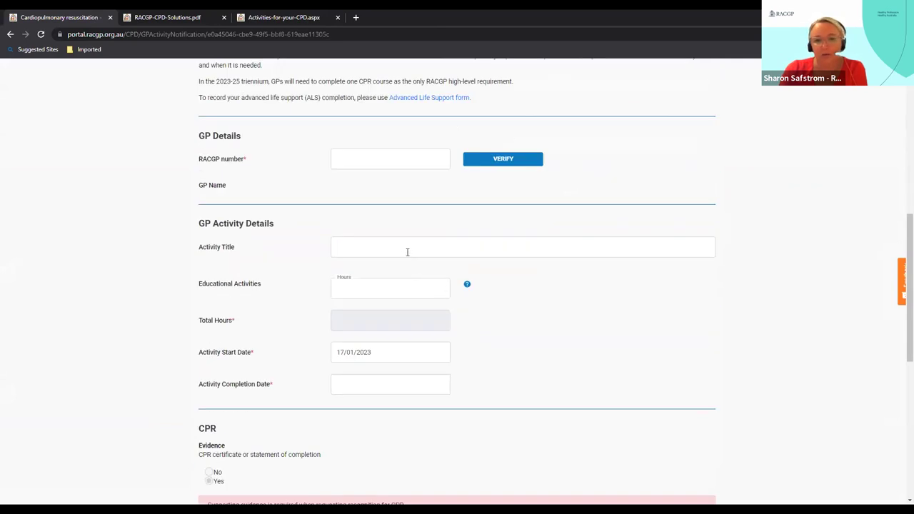
{"action": "left_click", "coordinate": [406, 252]}
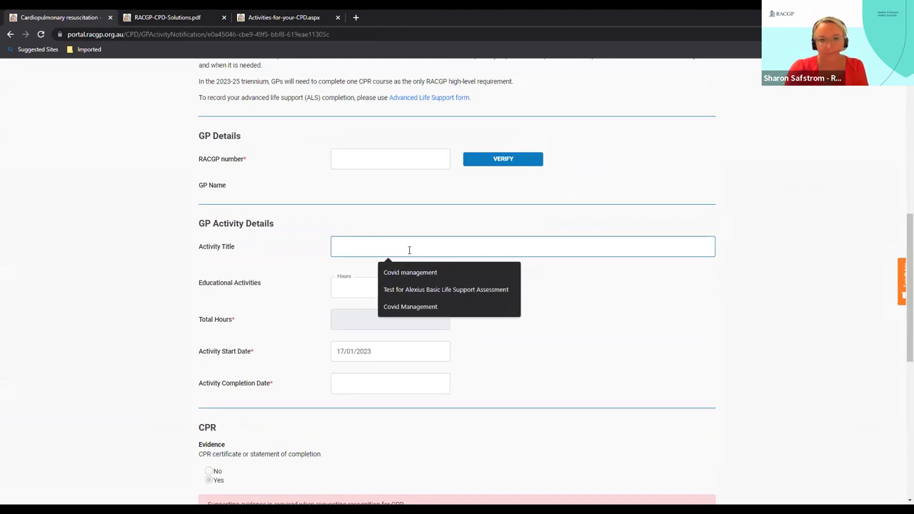
{"action": "type", "text": "CPR"}
{"action": "left_click", "coordinate": [441, 288]}
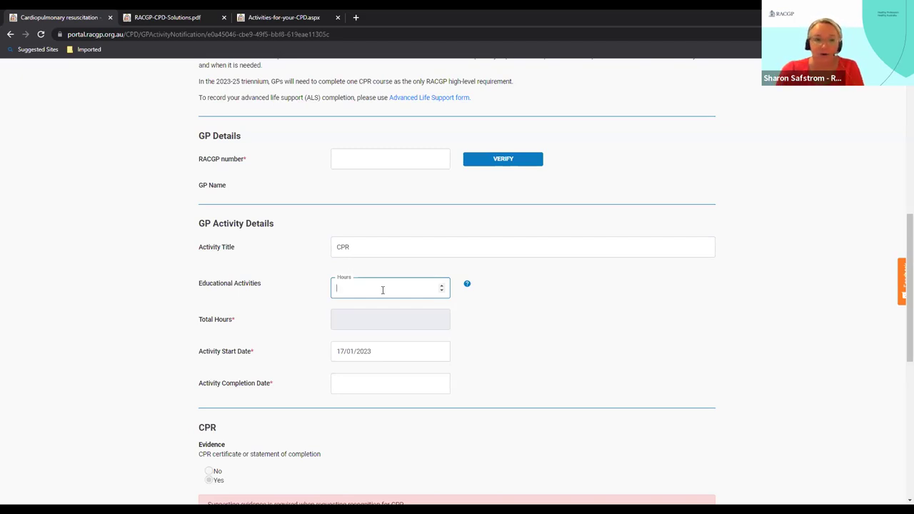
{"action": "left_click", "coordinate": [590, 331]}
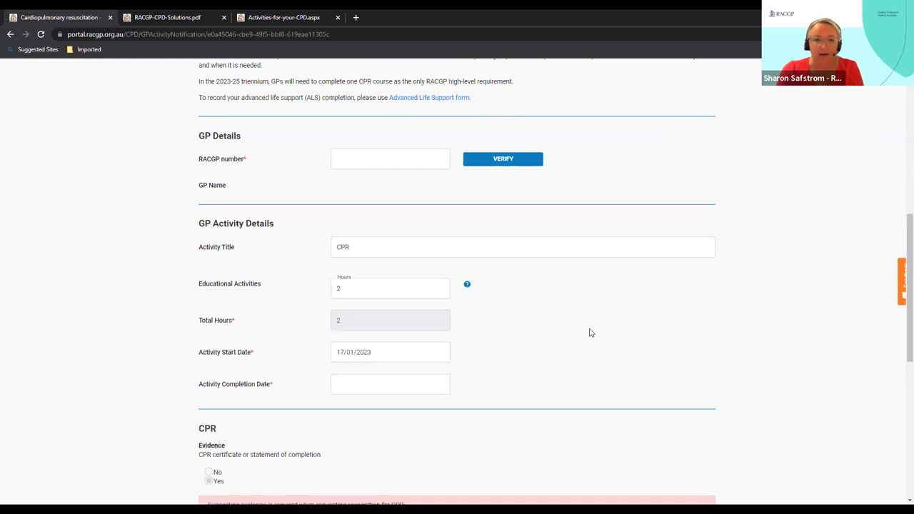
{"action": "left_click", "coordinate": [369, 389]}
{"action": "left_click", "coordinate": [373, 457]}
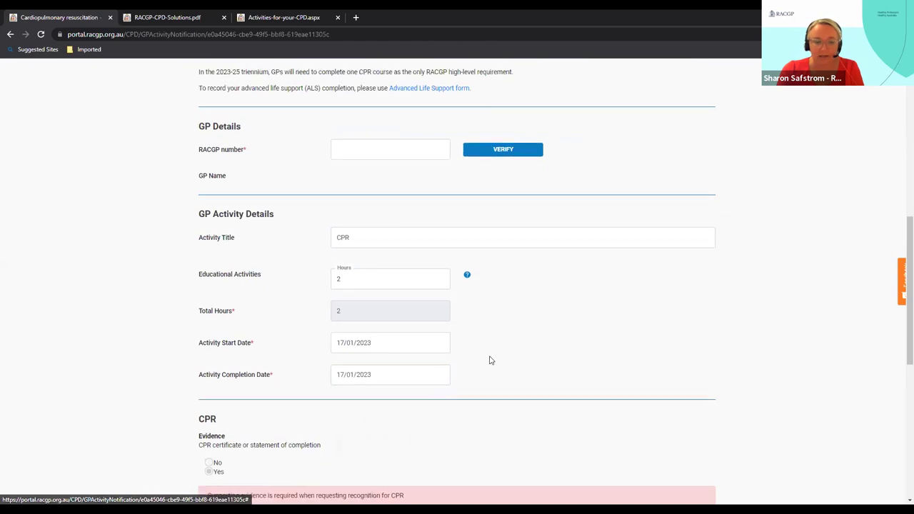
Try to save and exit the CPR form, and exit it without saving.
{"action": "scroll", "coordinate": [490, 360], "scroll_direction": "down", "scroll_amount": 2}
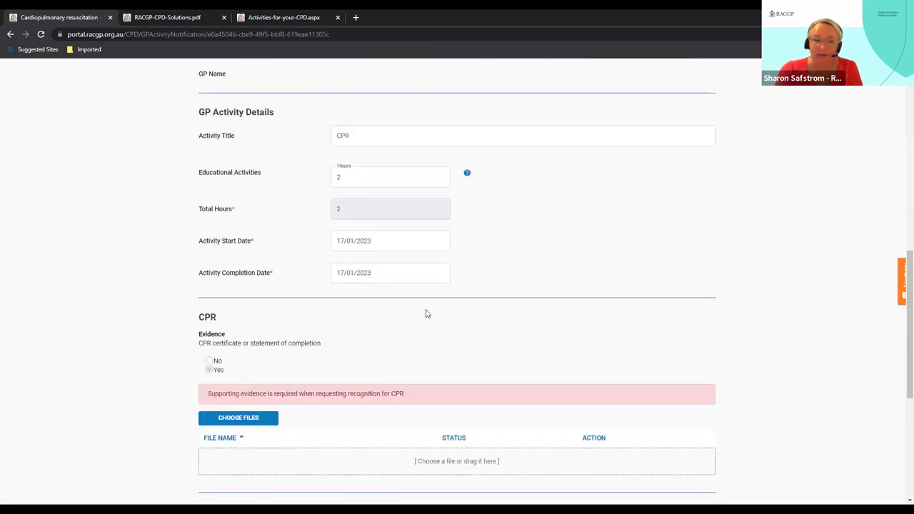
{"action": "scroll", "coordinate": [402, 369], "scroll_direction": "down", "scroll_amount": 5}
{"action": "scroll", "coordinate": [329, 343], "scroll_direction": "up", "scroll_amount": 5}
{"action": "scroll", "coordinate": [372, 356], "scroll_direction": "up", "scroll_amount": 3}
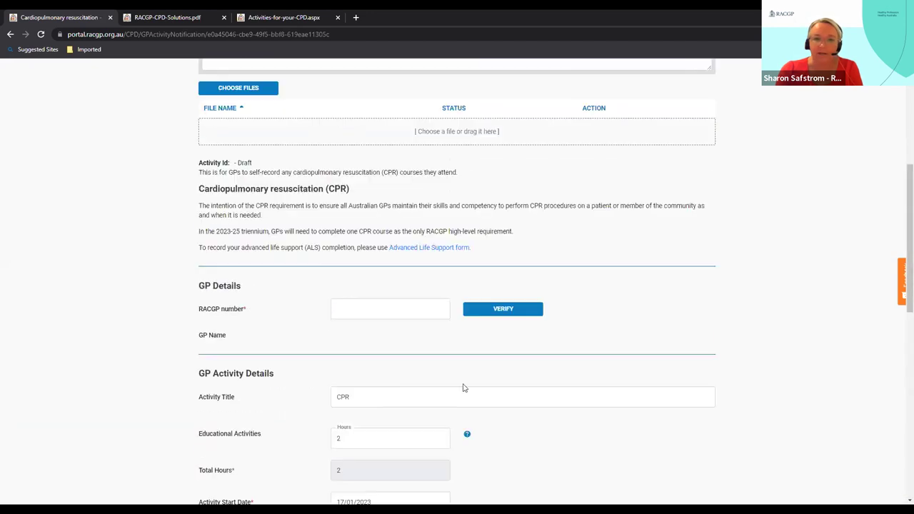
{"action": "scroll", "coordinate": [524, 357], "scroll_direction": "up", "scroll_amount": 4}
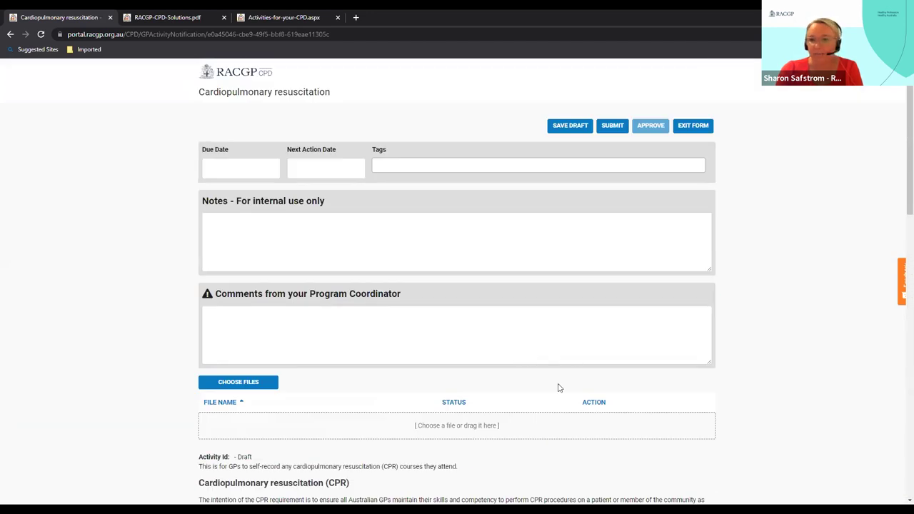
{"action": "left_click", "coordinate": [692, 124]}
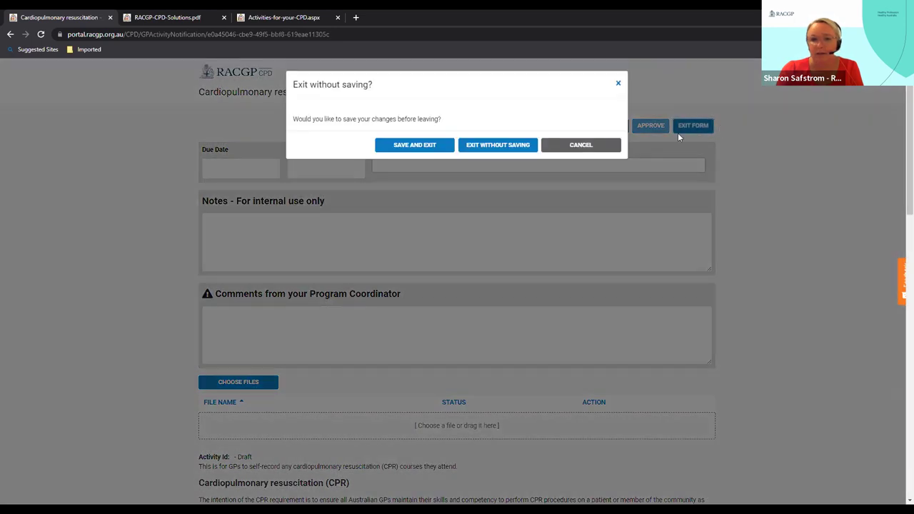
{"action": "left_click", "coordinate": [409, 147]}
{"action": "left_click", "coordinate": [566, 146]}
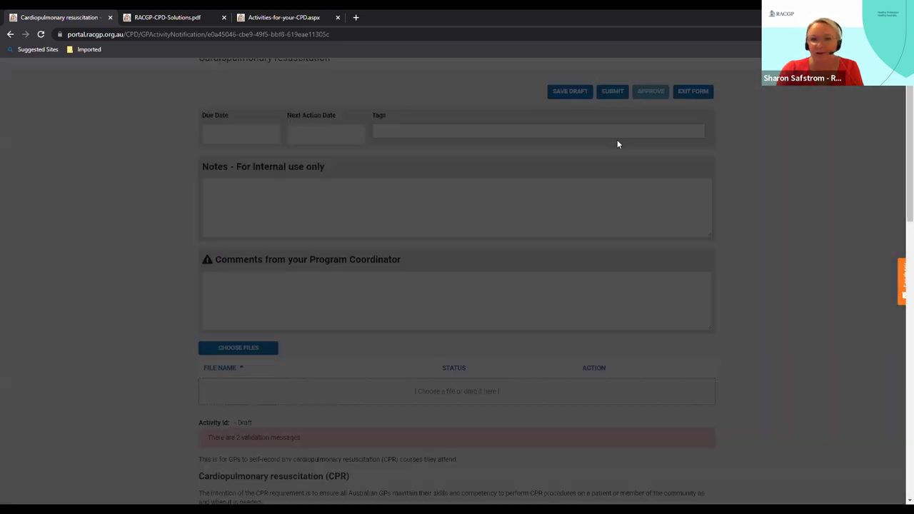
{"action": "left_click", "coordinate": [694, 127]}
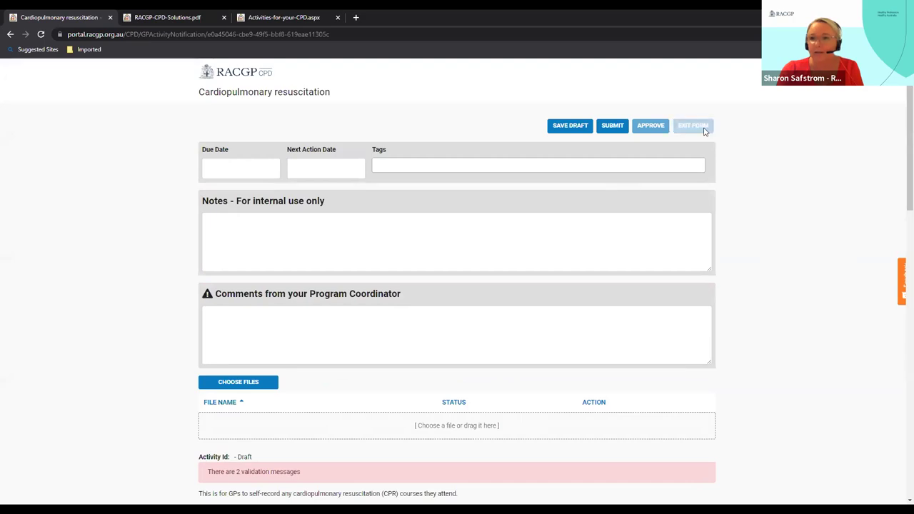
{"action": "left_click", "coordinate": [514, 147]}
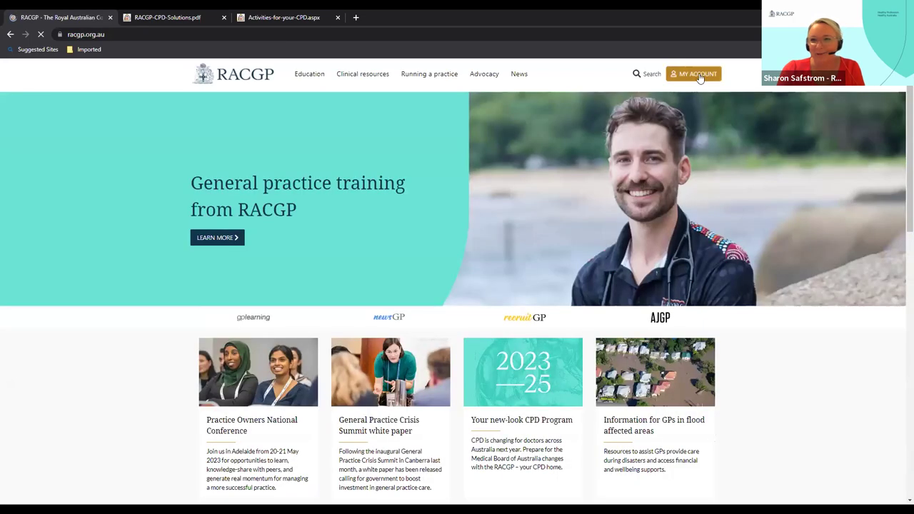
Return to the myCPD dashboard through the account options and open a new GP-led activity log form.
{"action": "left_click", "coordinate": [701, 77]}
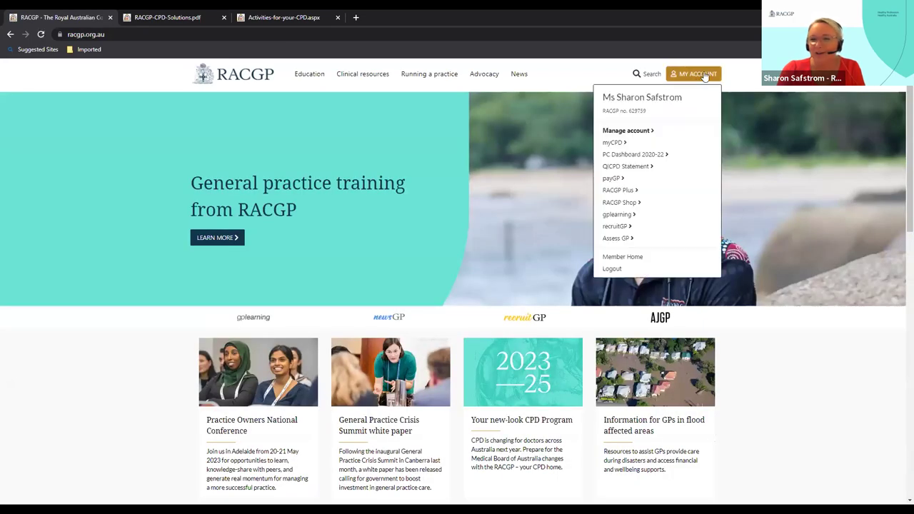
{"action": "left_click", "coordinate": [614, 145]}
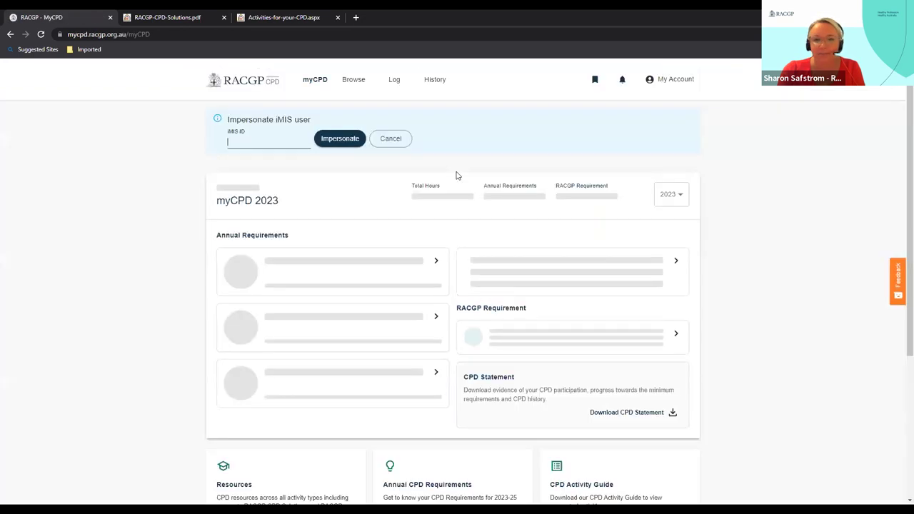
{"action": "left_click", "coordinate": [395, 83]}
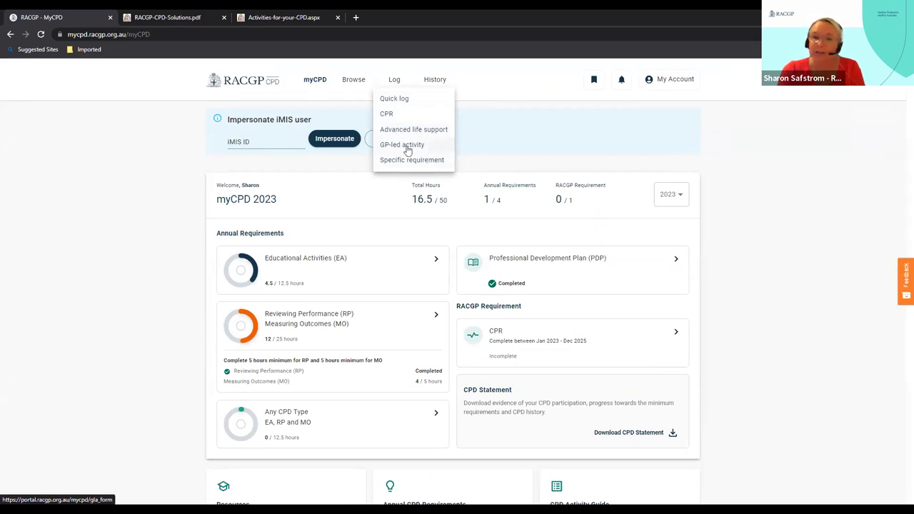
{"action": "left_click", "coordinate": [406, 145]}
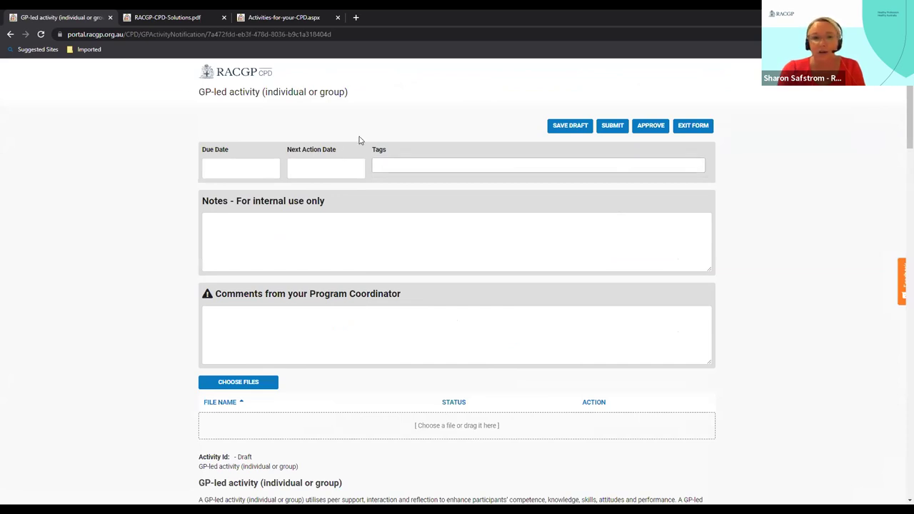
Set the GP-led activity type to Evidence-based medicine journal club.
{"action": "scroll", "coordinate": [372, 132], "scroll_direction": "down", "scroll_amount": 3}
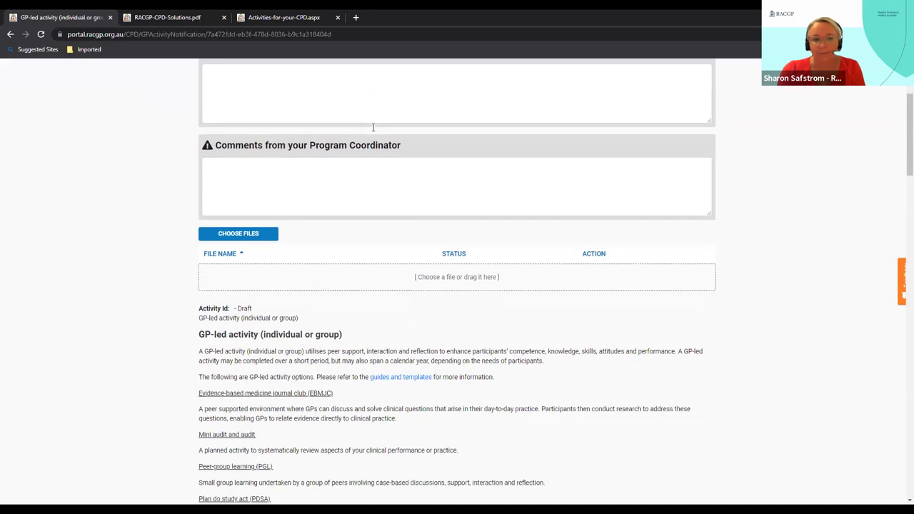
{"action": "scroll", "coordinate": [373, 127], "scroll_direction": "down", "scroll_amount": 2}
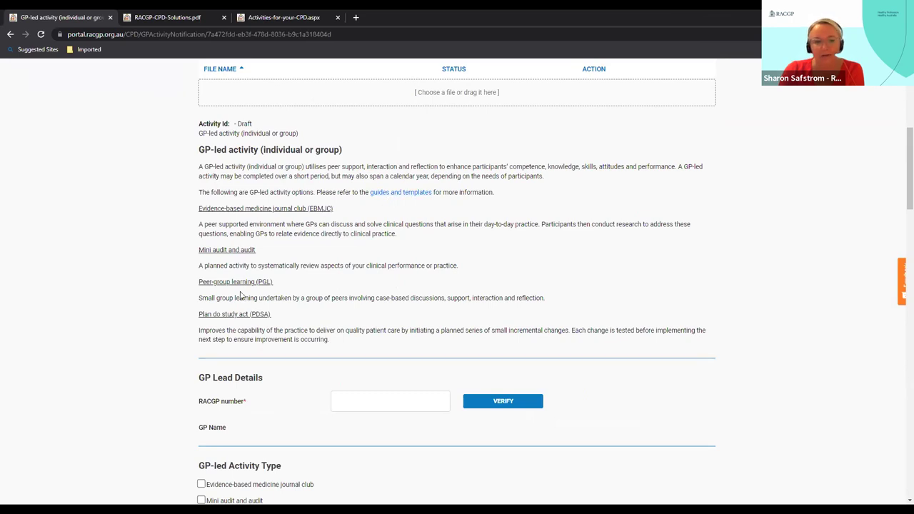
{"action": "scroll", "coordinate": [241, 295], "scroll_direction": "down", "scroll_amount": 3}
{"action": "left_click", "coordinate": [392, 289]}
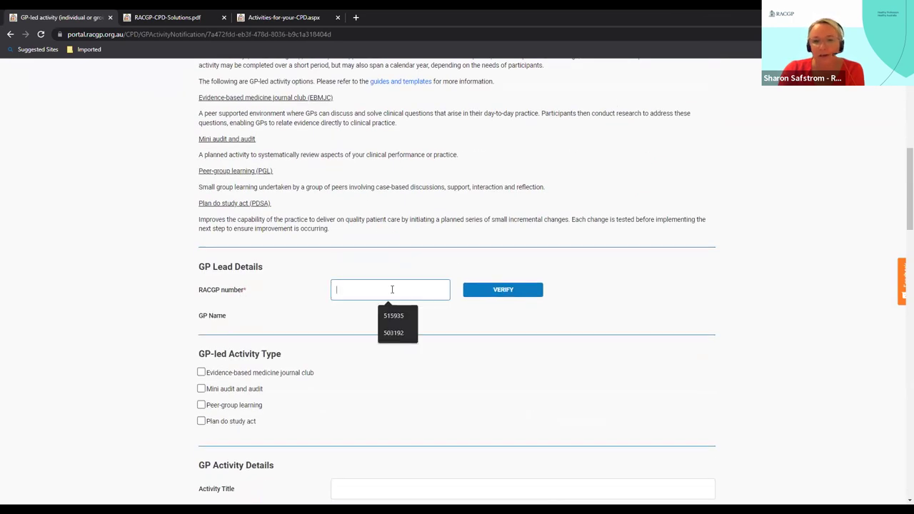
{"action": "left_click", "coordinate": [377, 257]}
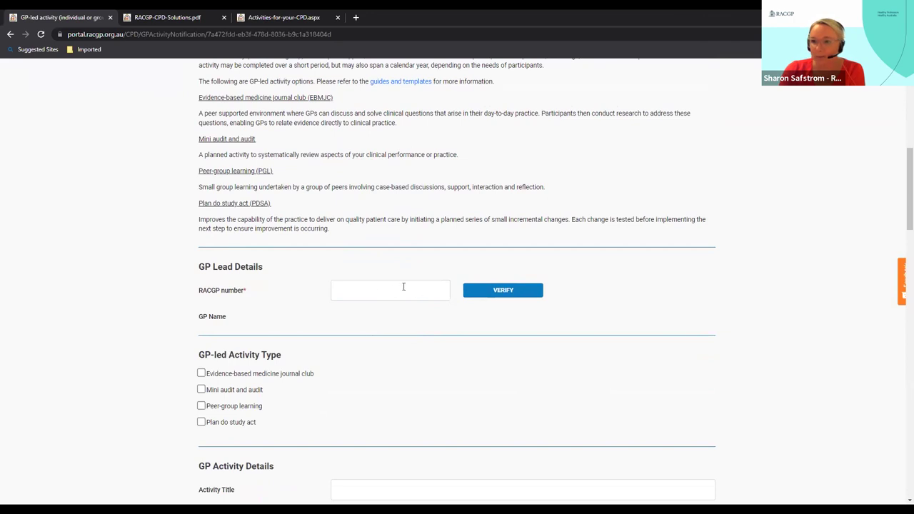
{"action": "scroll", "coordinate": [377, 293], "scroll_direction": "down", "scroll_amount": 3}
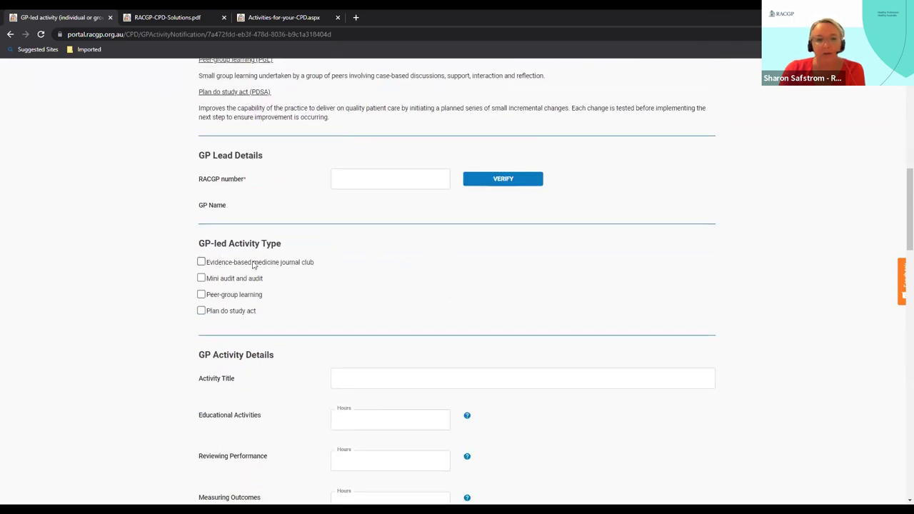
{"action": "left_click", "coordinate": [202, 263]}
{"action": "left_click", "coordinate": [201, 263]}
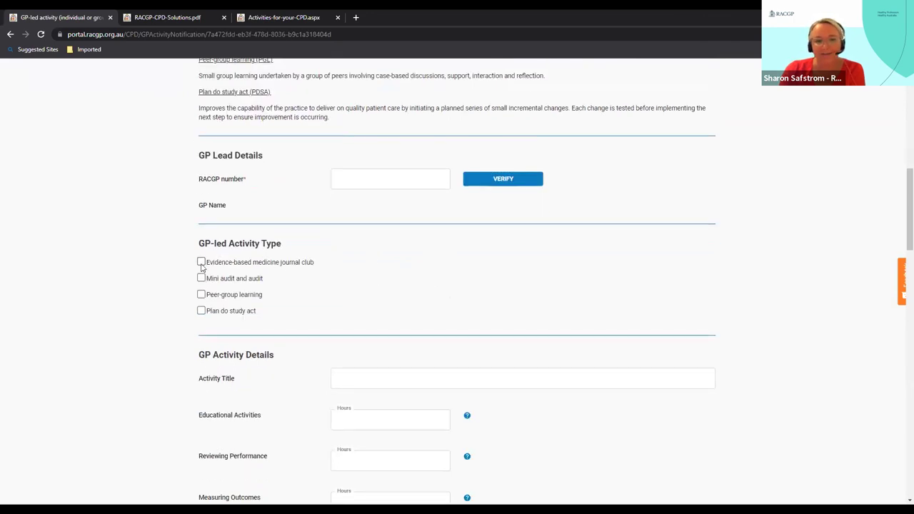
Review the GP-led form's Educational Activities, Reviewing Performance and Measuring Outcomes hours fields, dates, GP participant details and reasons for the activity.
{"action": "scroll", "coordinate": [424, 259], "scroll_direction": "down", "scroll_amount": 3}
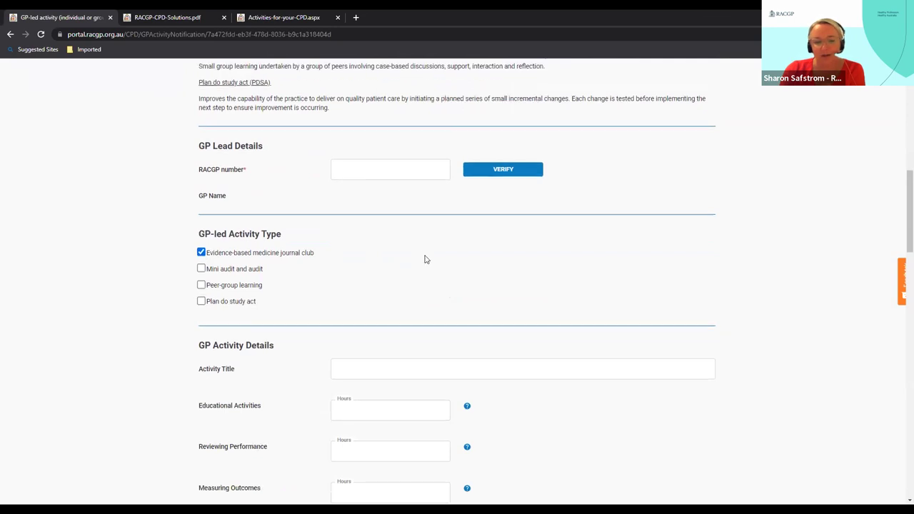
{"action": "left_click", "coordinate": [376, 310]}
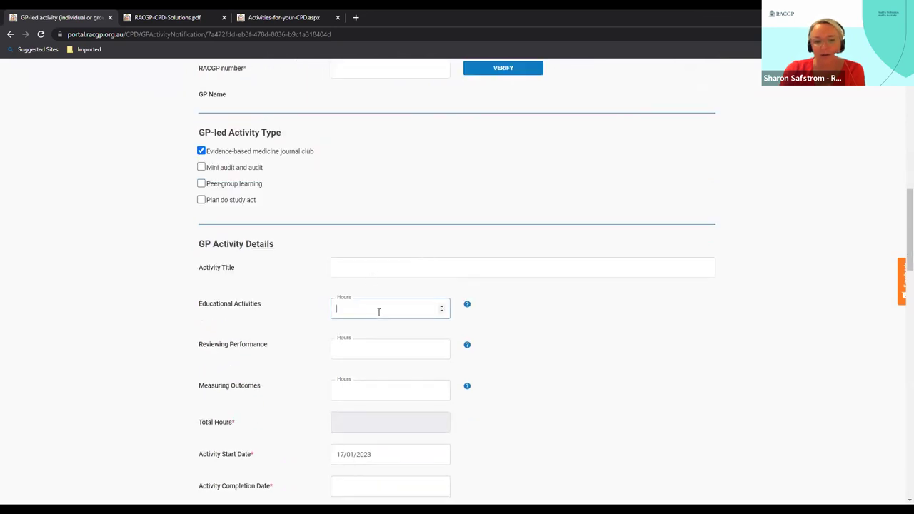
{"action": "left_click", "coordinate": [388, 348]}
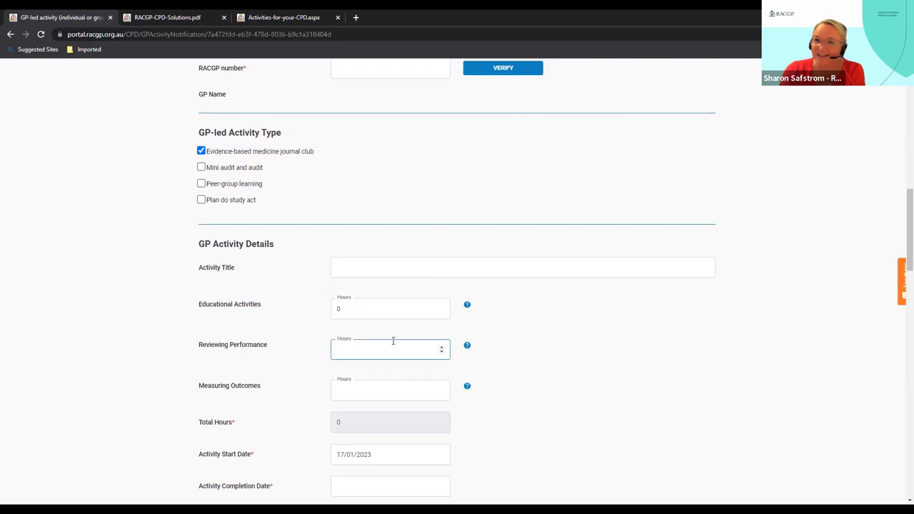
{"action": "left_click", "coordinate": [387, 389]}
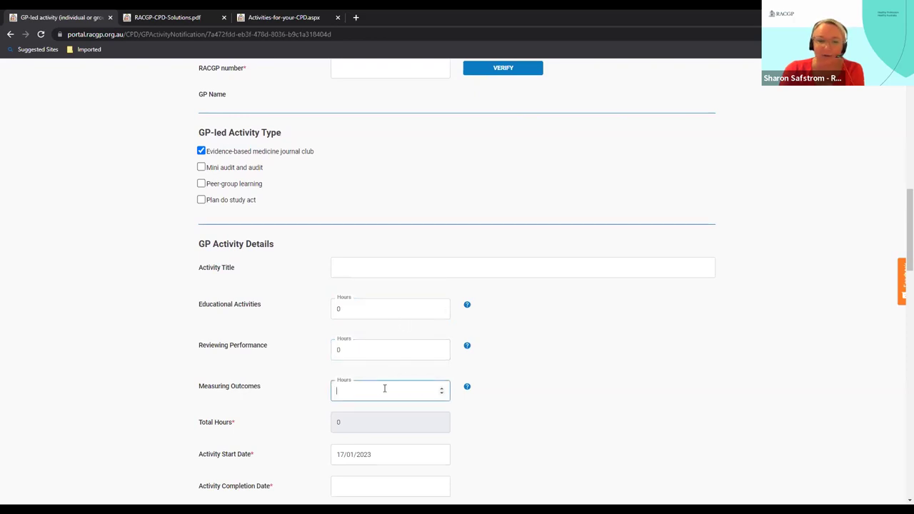
{"action": "scroll", "coordinate": [493, 377], "scroll_direction": "down", "scroll_amount": 3}
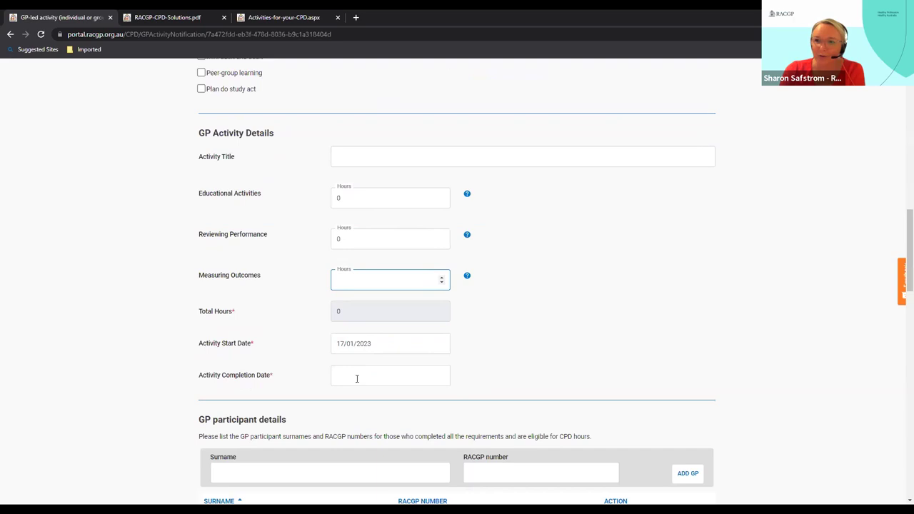
{"action": "scroll", "coordinate": [357, 378], "scroll_direction": "down", "scroll_amount": 3}
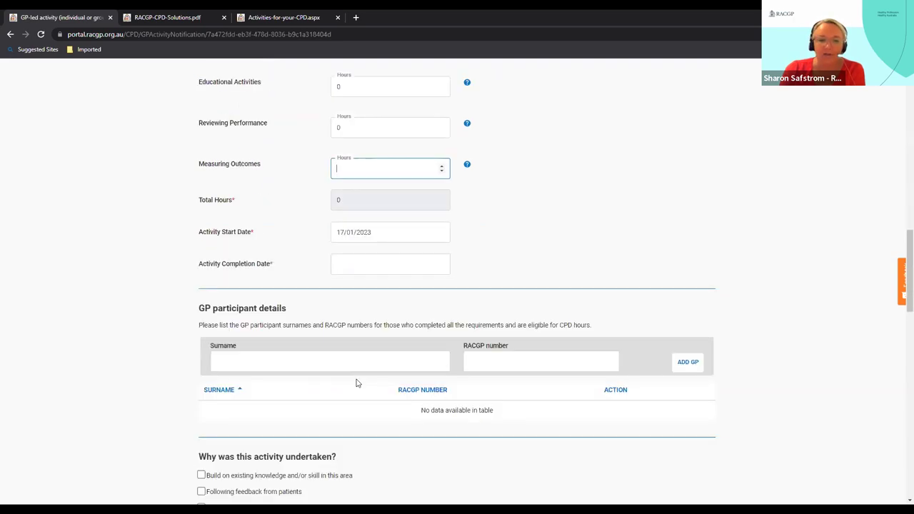
{"action": "scroll", "coordinate": [357, 383], "scroll_direction": "down", "scroll_amount": 3}
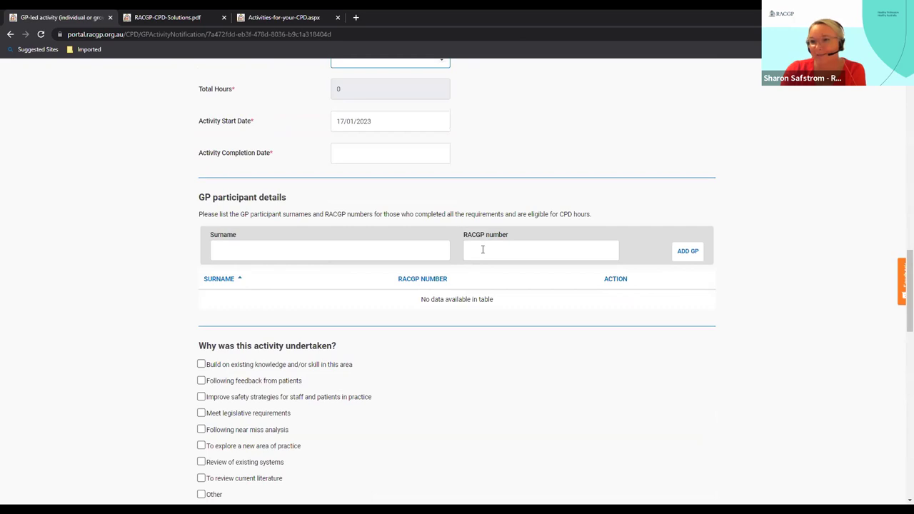
{"action": "scroll", "coordinate": [483, 249], "scroll_direction": "down", "scroll_amount": 3}
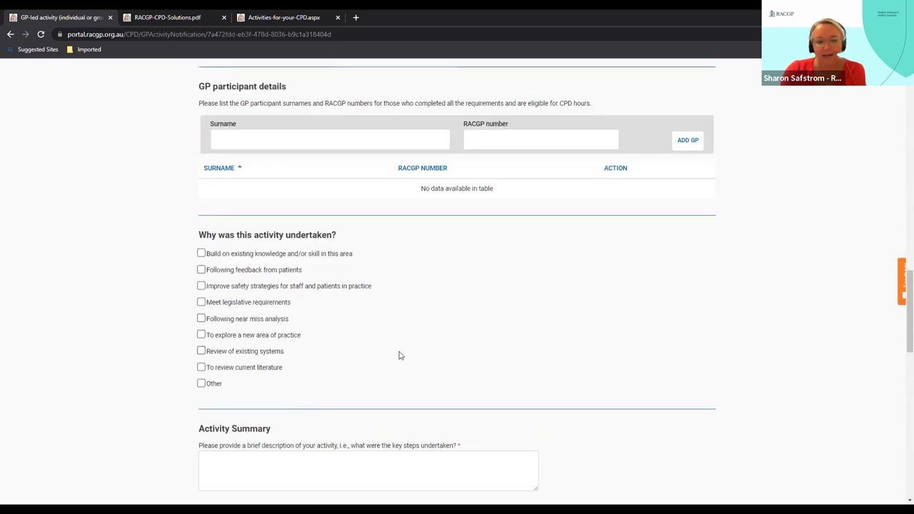
Review the form's Activity Summary, Reflection questions, optional File Upload and Declaration sections.
{"action": "scroll", "coordinate": [399, 355], "scroll_direction": "down", "scroll_amount": 6}
{"action": "left_click", "coordinate": [412, 260]}
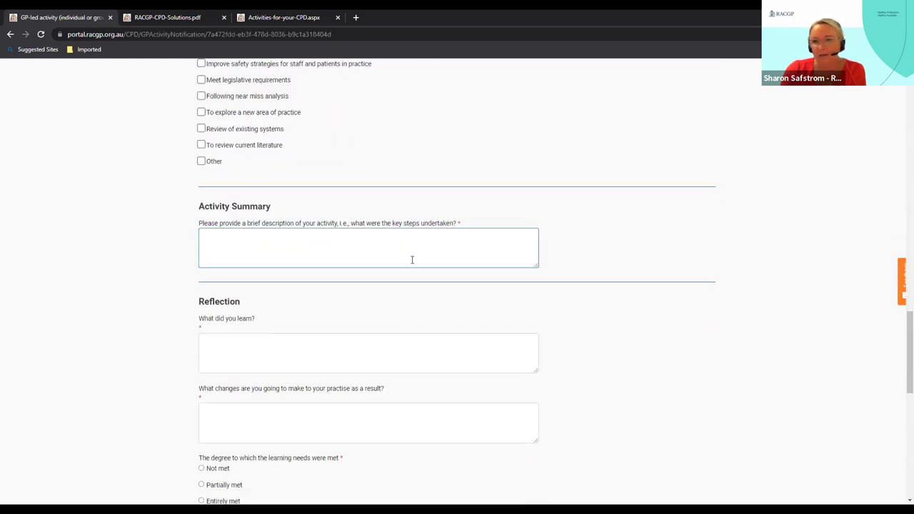
{"action": "left_click", "coordinate": [310, 362]}
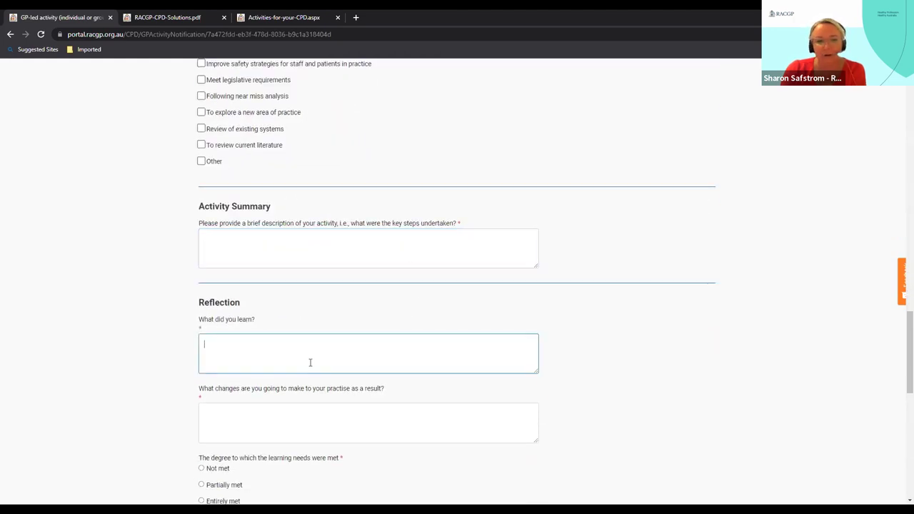
{"action": "scroll", "coordinate": [310, 362], "scroll_direction": "down", "scroll_amount": 3}
{"action": "left_click", "coordinate": [317, 323]}
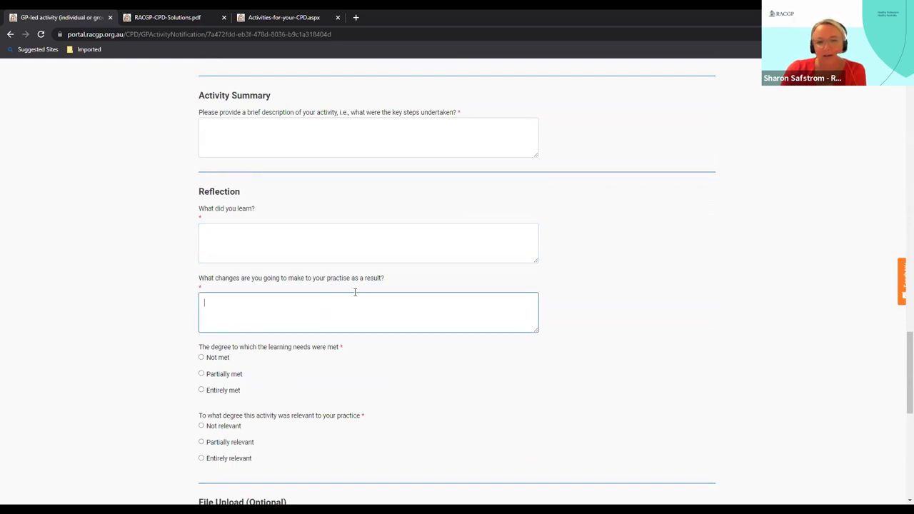
{"action": "scroll", "coordinate": [357, 292], "scroll_direction": "down", "scroll_amount": 5}
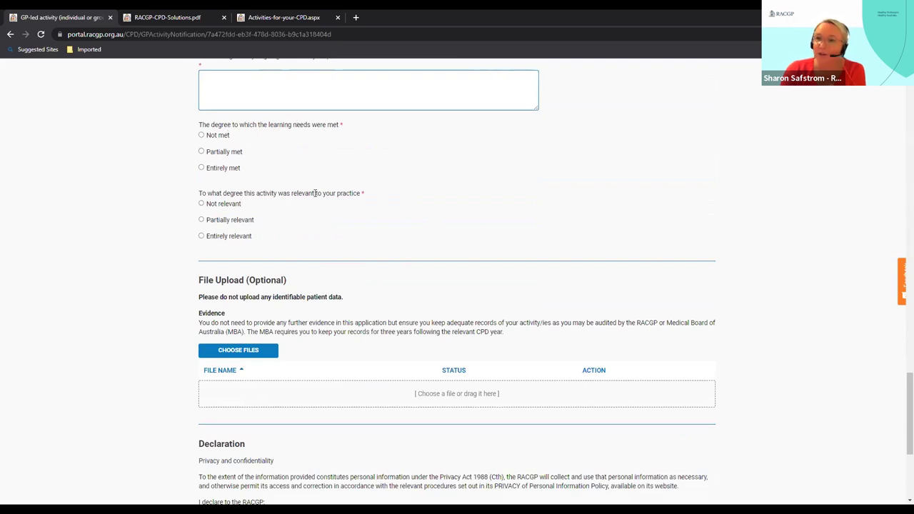
{"action": "scroll", "coordinate": [314, 193], "scroll_direction": "down", "scroll_amount": 3}
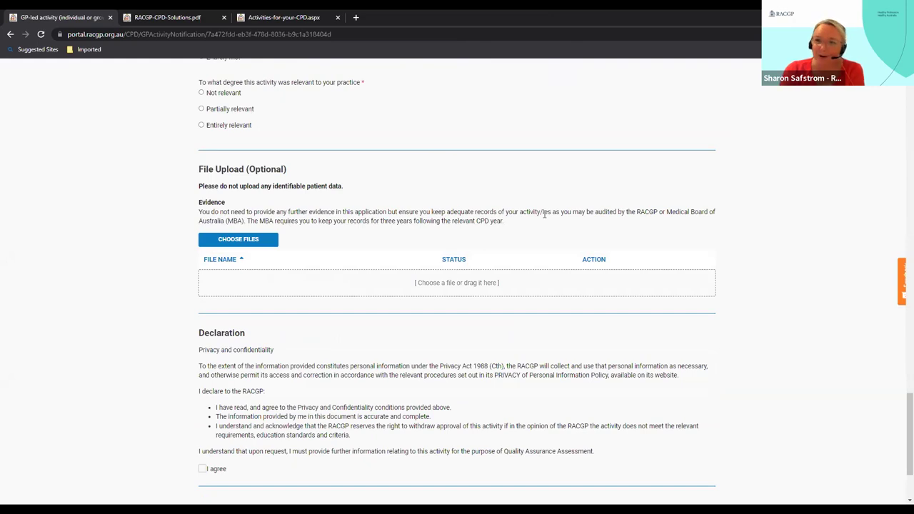
{"action": "scroll", "coordinate": [461, 291], "scroll_direction": "down", "scroll_amount": 3}
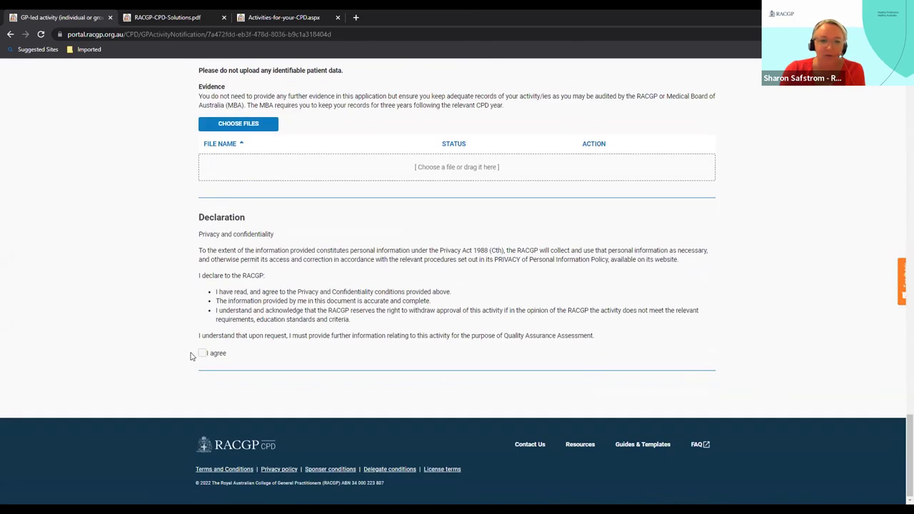
Exit the GP-led activity form without saving.
{"action": "scroll", "coordinate": [382, 337], "scroll_direction": "up", "scroll_amount": 5}
{"action": "scroll", "coordinate": [540, 321], "scroll_direction": "up", "scroll_amount": 15}
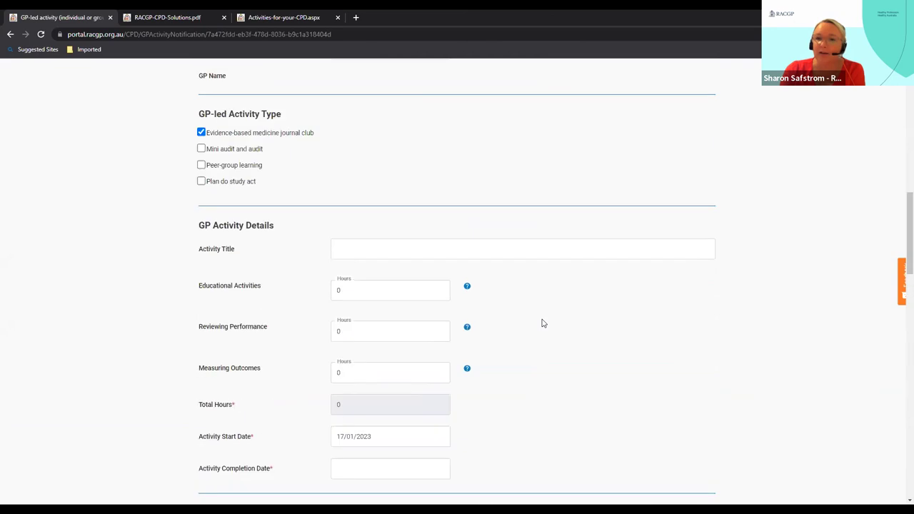
{"action": "scroll", "coordinate": [542, 322], "scroll_direction": "up", "scroll_amount": 1}
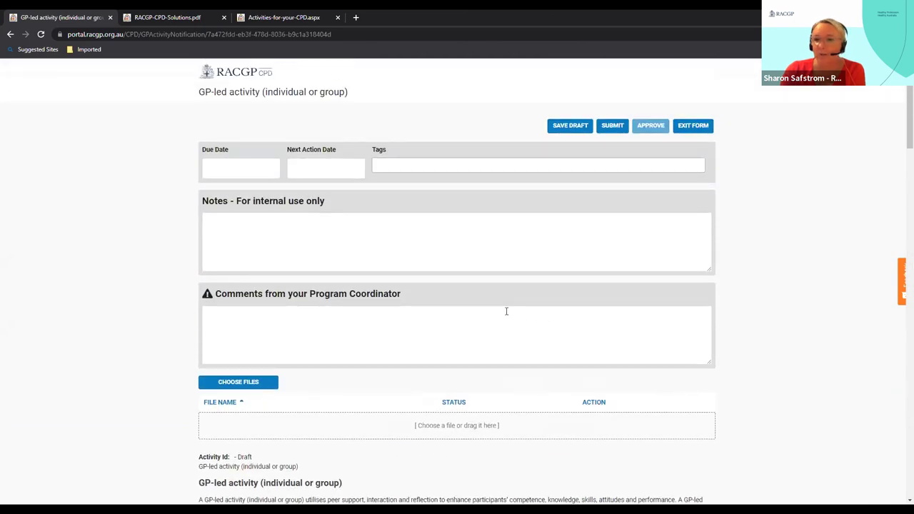
{"action": "left_click", "coordinate": [697, 129]}
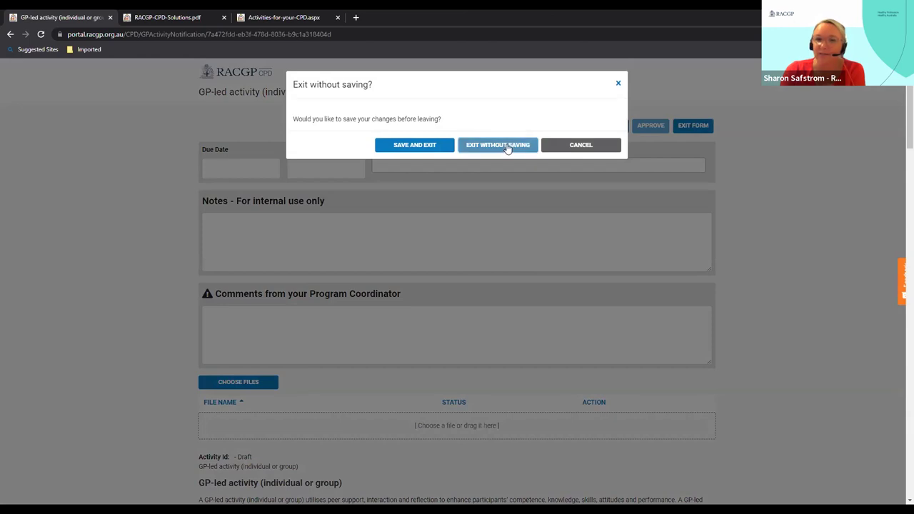
{"action": "left_click", "coordinate": [506, 145]}
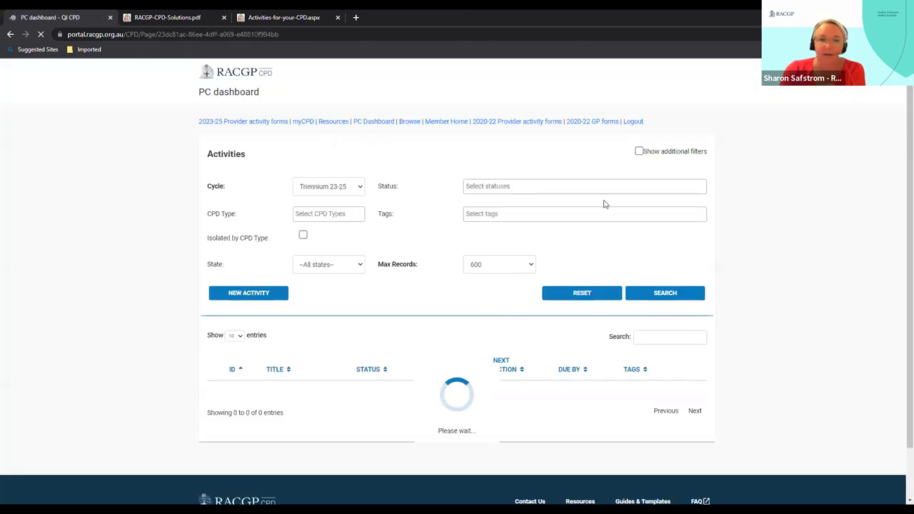
Go back to the myCPD dashboard and reopen the GP-led activity form from the log options.
{"action": "left_click", "coordinate": [10, 34]}
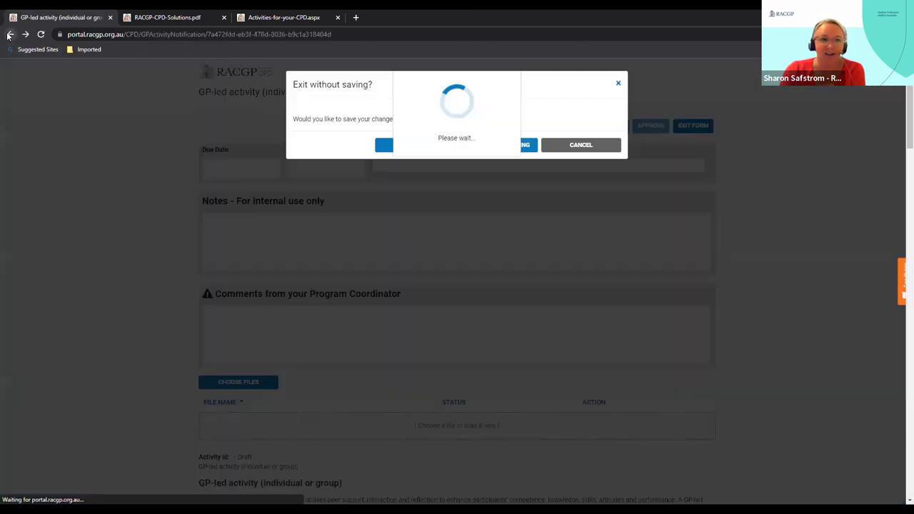
{"action": "left_click", "coordinate": [10, 34]}
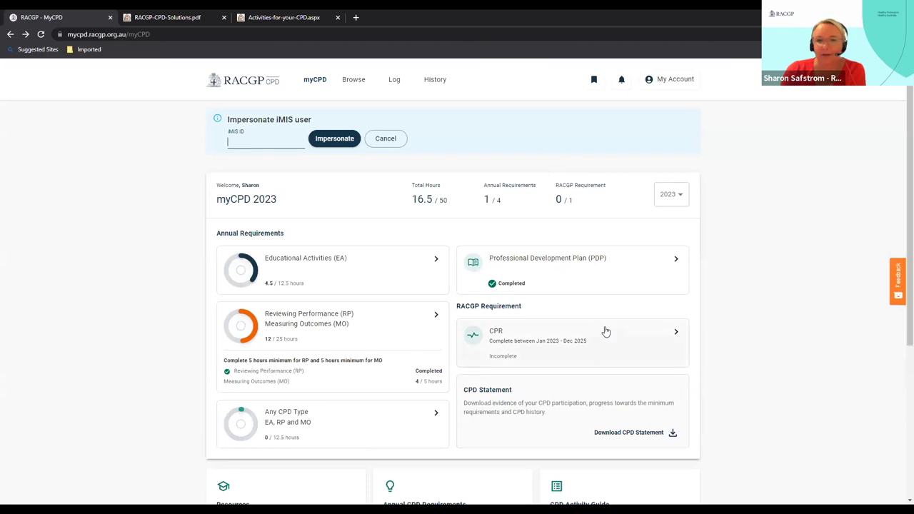
{"action": "left_click", "coordinate": [395, 81]}
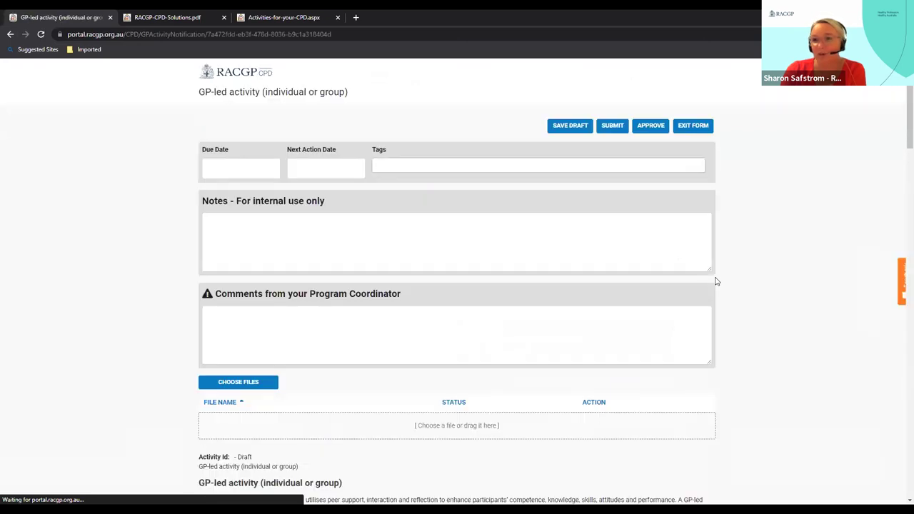
Open the guides and templates linked in the GP-led form's introduction and look through the available activity guides.
{"action": "scroll", "coordinate": [564, 322], "scroll_direction": "down", "scroll_amount": 3}
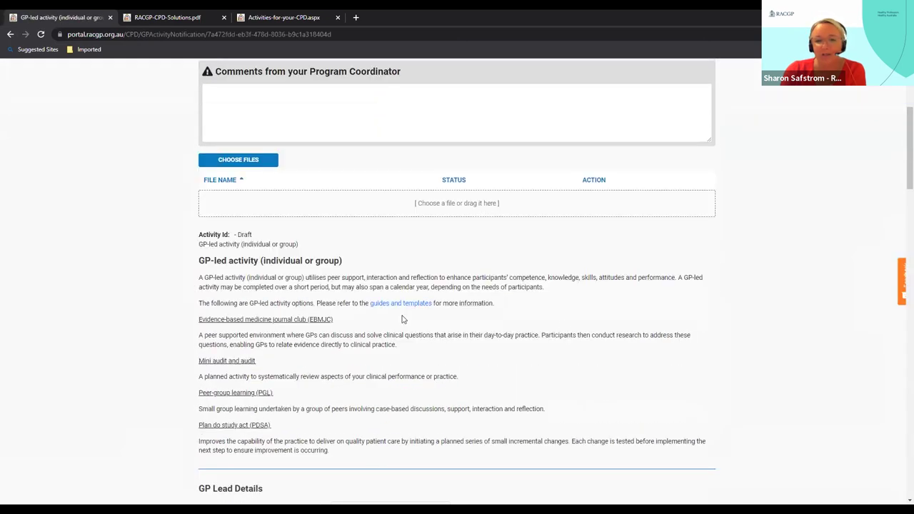
{"action": "left_click", "coordinate": [404, 304]}
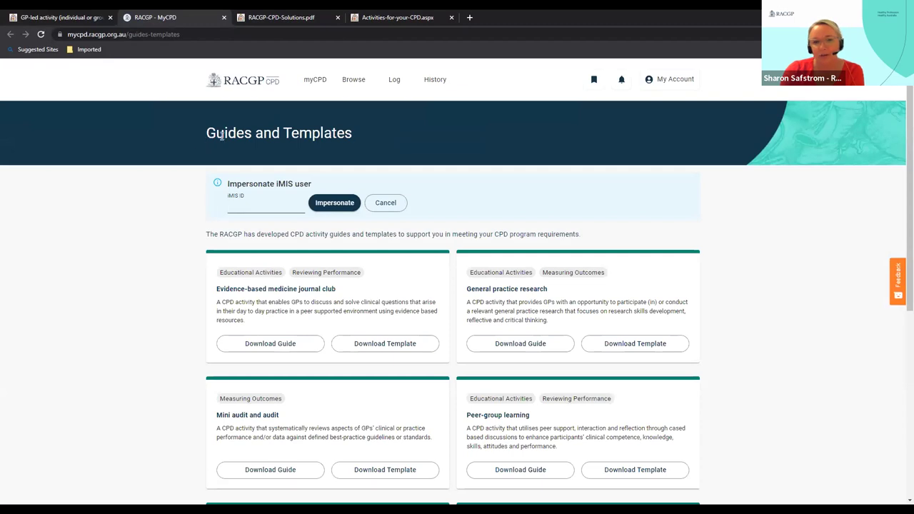
{"action": "scroll", "coordinate": [108, 229], "scroll_direction": "down", "scroll_amount": 2}
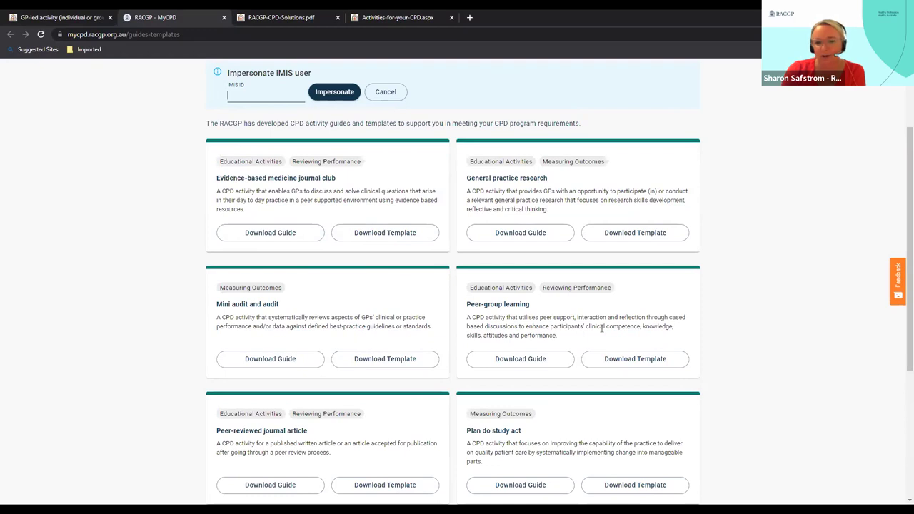
{"action": "scroll", "coordinate": [601, 328], "scroll_direction": "down", "scroll_amount": 3}
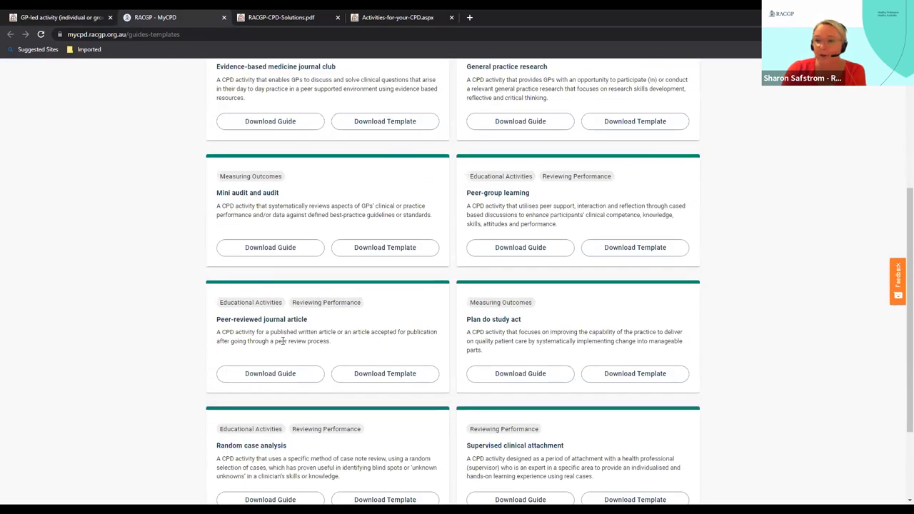
{"action": "scroll", "coordinate": [509, 341], "scroll_direction": "down", "scroll_amount": 3}
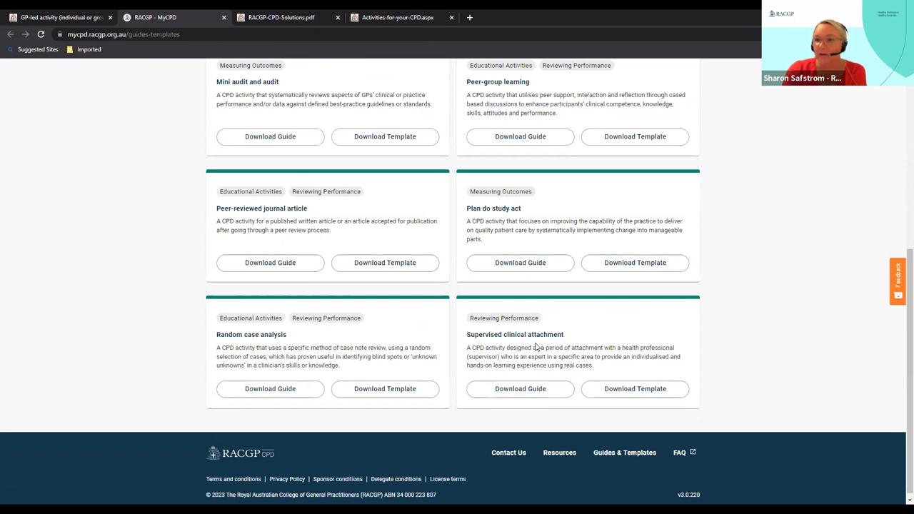
{"action": "scroll", "coordinate": [537, 347], "scroll_direction": "up", "scroll_amount": 5}
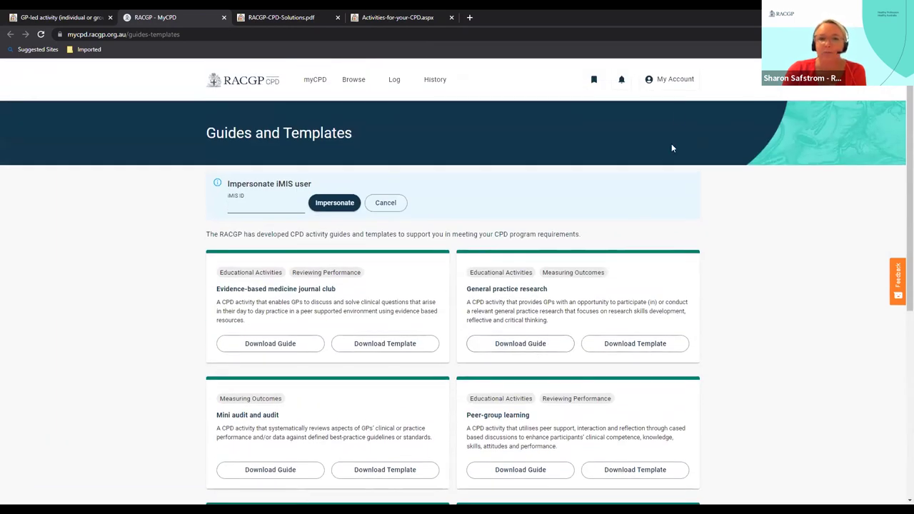
Browse the CPD activities and filter them by the CPD requirements Educational Activities and Measuring Outcomes.
{"action": "left_click", "coordinate": [356, 80]}
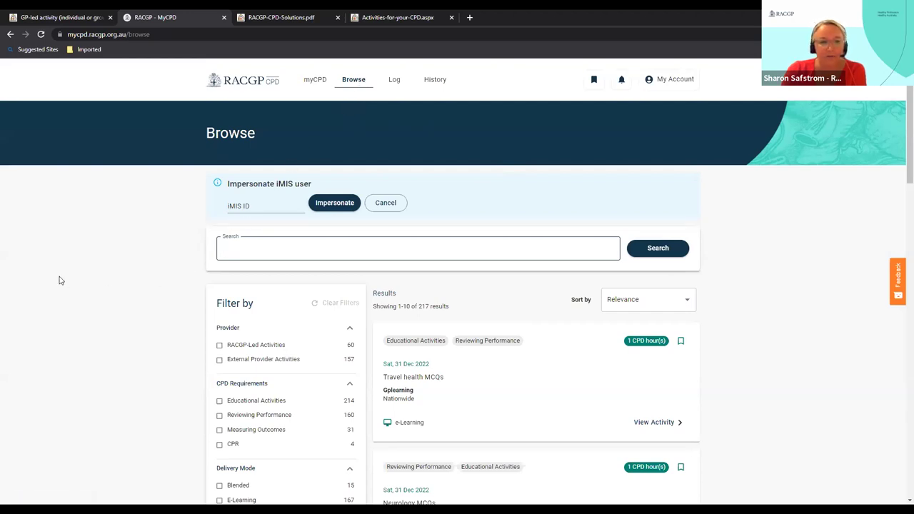
{"action": "scroll", "coordinate": [60, 281], "scroll_direction": "down", "scroll_amount": 2}
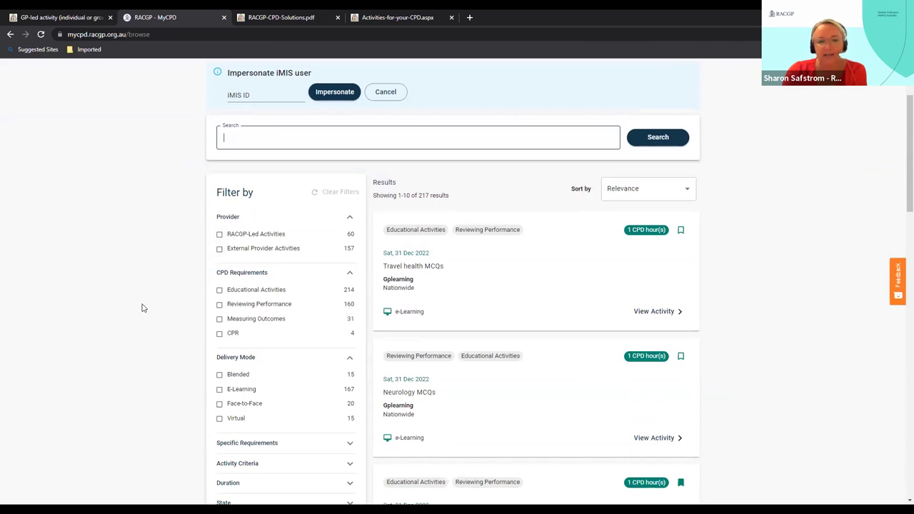
{"action": "scroll", "coordinate": [140, 307], "scroll_direction": "down", "scroll_amount": 2}
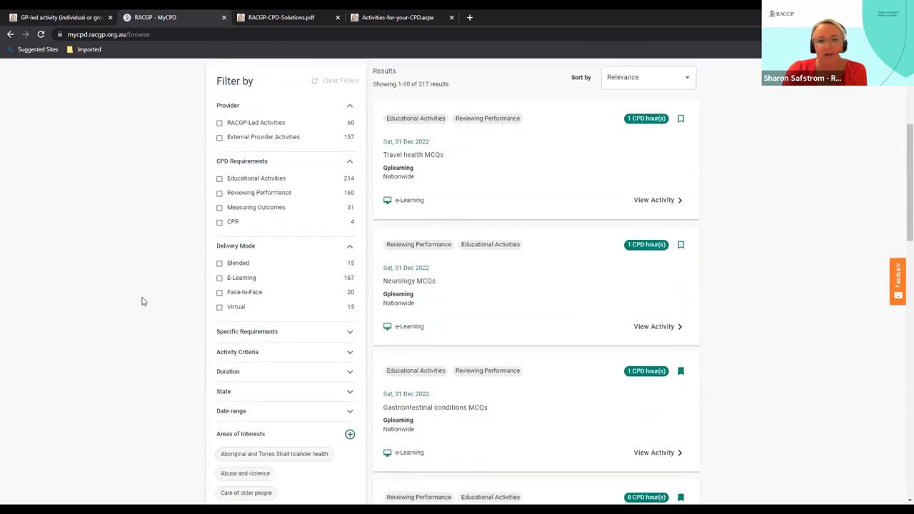
{"action": "left_click", "coordinate": [220, 180]}
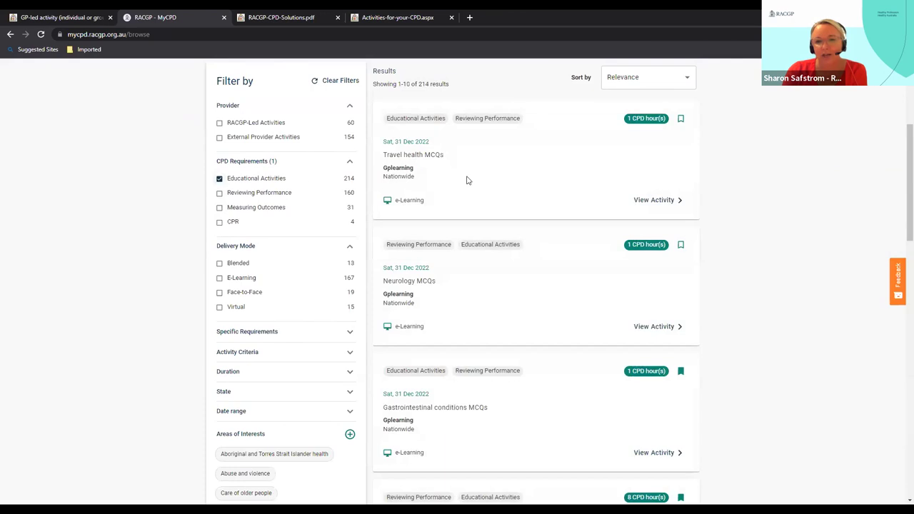
{"action": "left_click", "coordinate": [219, 178]}
{"action": "left_click", "coordinate": [219, 207]}
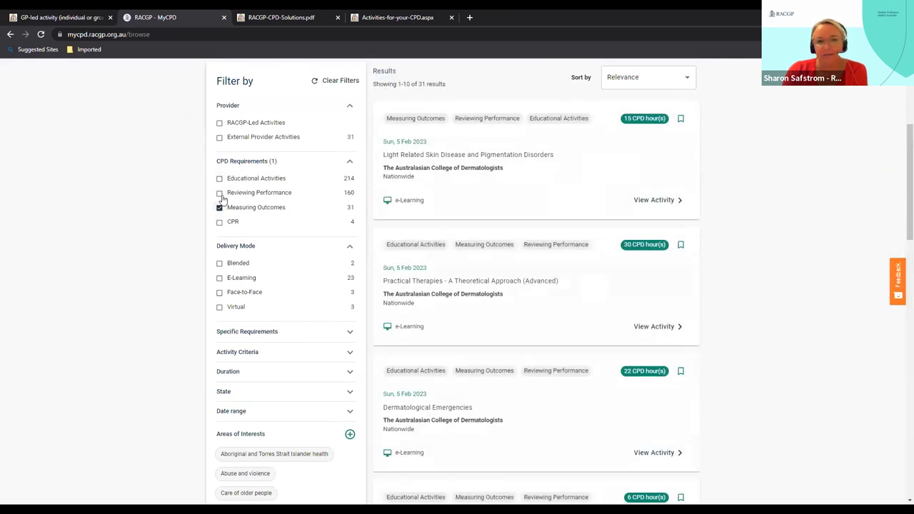
{"action": "left_click", "coordinate": [219, 179]}
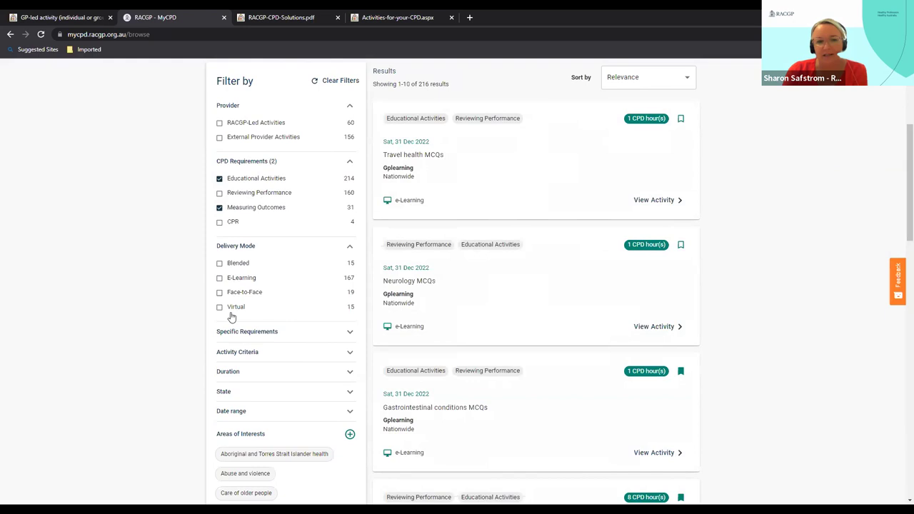
Check the Specific Requirements filter and expand the Activity Criteria filter options.
{"action": "scroll", "coordinate": [232, 317], "scroll_direction": "down", "scroll_amount": 2}
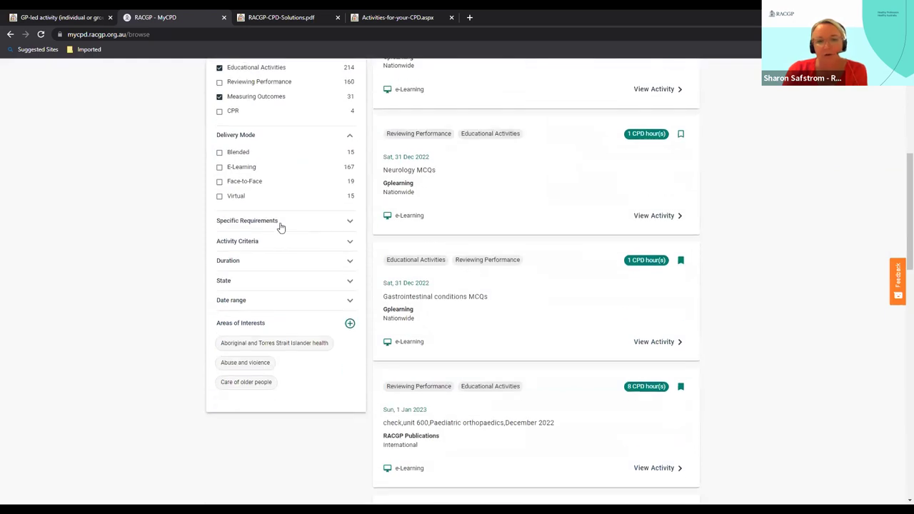
{"action": "left_click", "coordinate": [280, 227]}
{"action": "left_click", "coordinate": [281, 227]}
{"action": "left_click", "coordinate": [259, 241]}
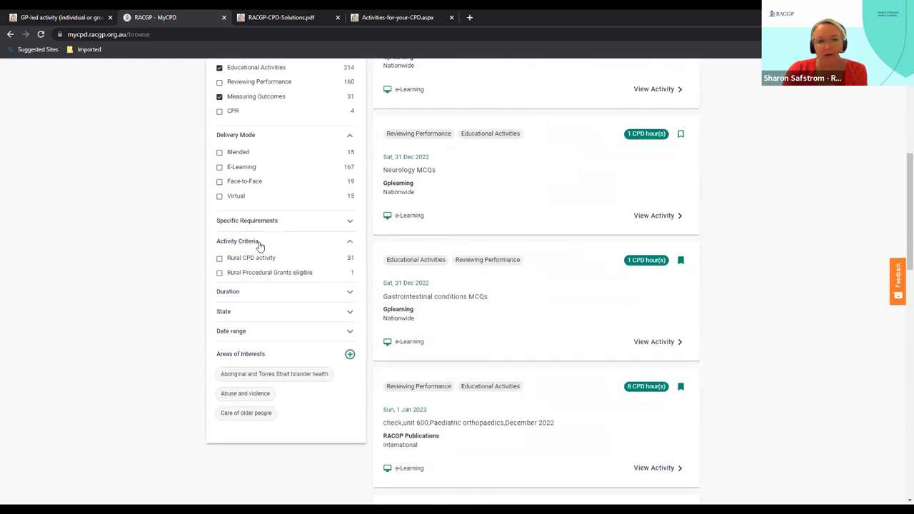
Expand the Duration, State and Date range filter options and check the learning interests available under Areas of Interests.
{"action": "left_click", "coordinate": [265, 300]}
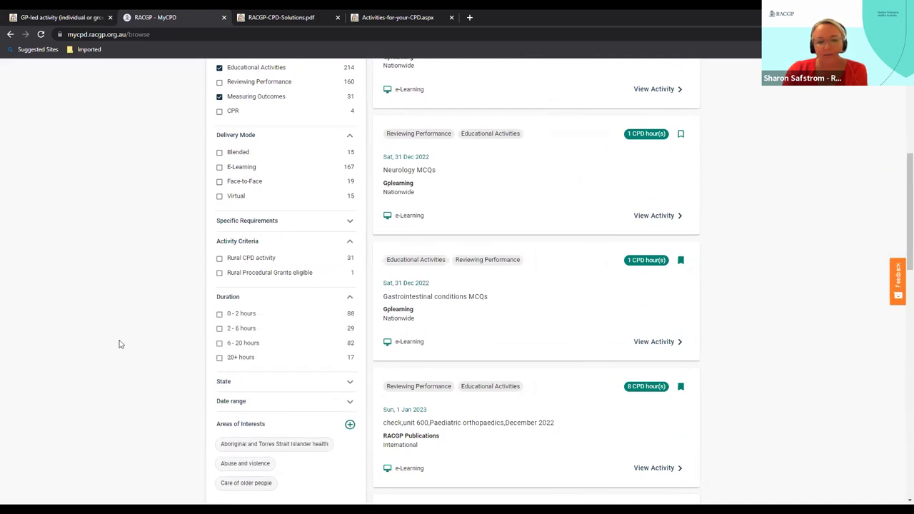
{"action": "scroll", "coordinate": [118, 343], "scroll_direction": "down", "scroll_amount": 2}
{"action": "left_click", "coordinate": [261, 274]}
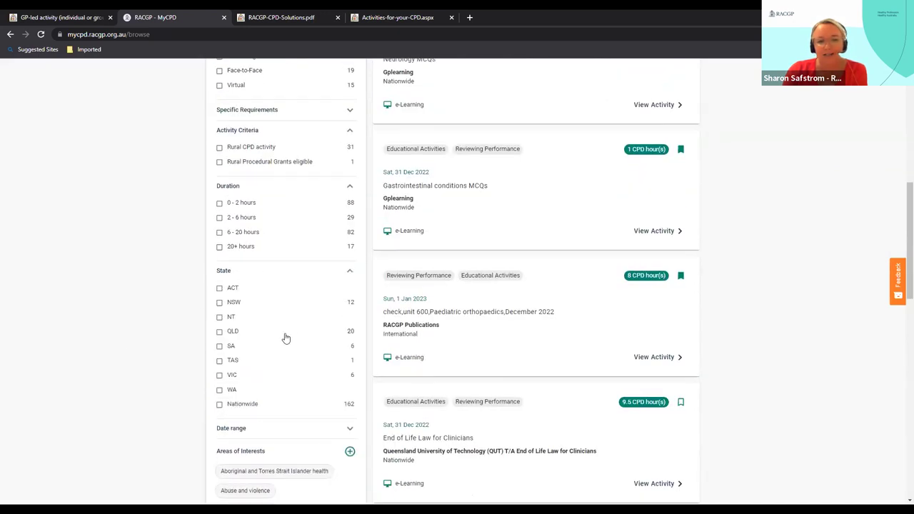
{"action": "scroll", "coordinate": [286, 337], "scroll_direction": "down", "scroll_amount": 2}
{"action": "left_click", "coordinate": [280, 317]}
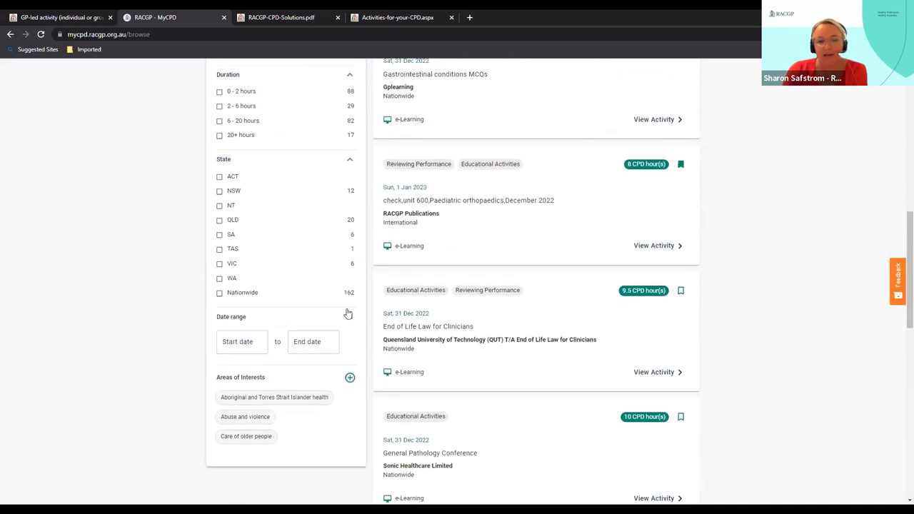
{"action": "left_click", "coordinate": [350, 378]}
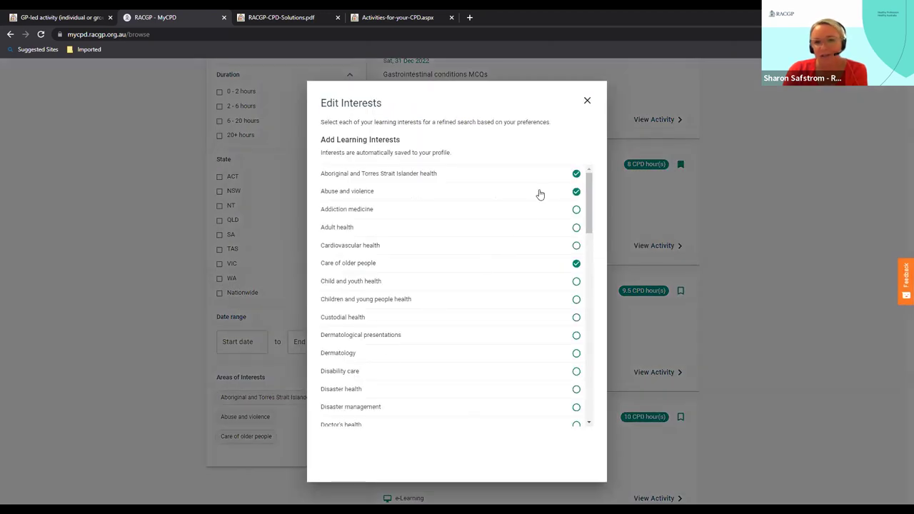
{"action": "left_click", "coordinate": [587, 102]}
Bookmark the Neurology MCQs activity and look through the list of bookmarked activities.
{"action": "scroll", "coordinate": [735, 225], "scroll_direction": "up", "scroll_amount": 5}
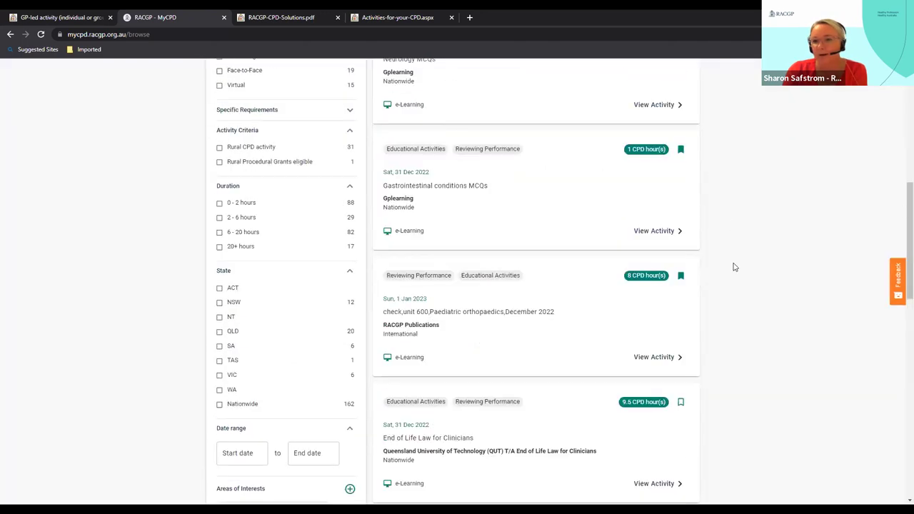
{"action": "scroll", "coordinate": [703, 214], "scroll_direction": "up", "scroll_amount": 3}
{"action": "left_click", "coordinate": [680, 246]}
{"action": "scroll", "coordinate": [536, 250], "scroll_direction": "up", "scroll_amount": 3}
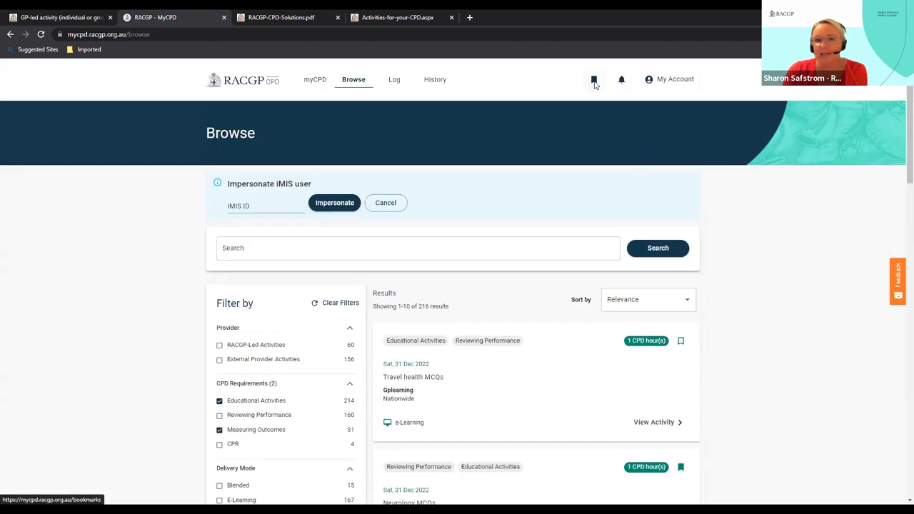
{"action": "left_click", "coordinate": [594, 81]}
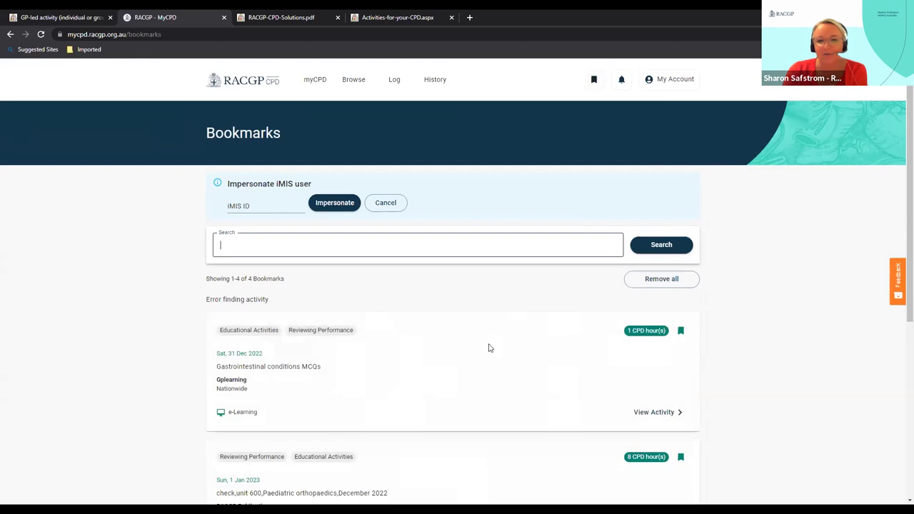
{"action": "scroll", "coordinate": [489, 348], "scroll_direction": "down", "scroll_amount": 3}
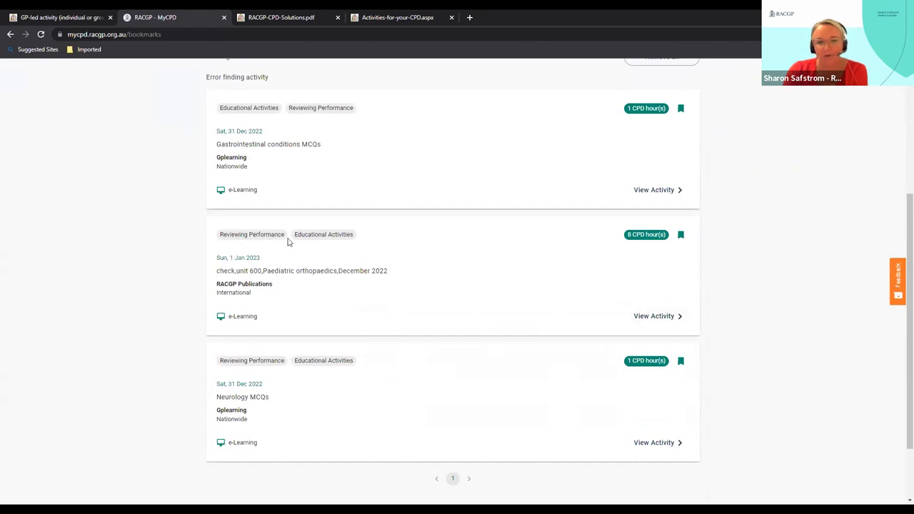
View the details and available sessions of the bookmarked activity "check,unit 600,Paediatric orthopaedics,December 2022".
{"action": "left_click", "coordinate": [649, 317]}
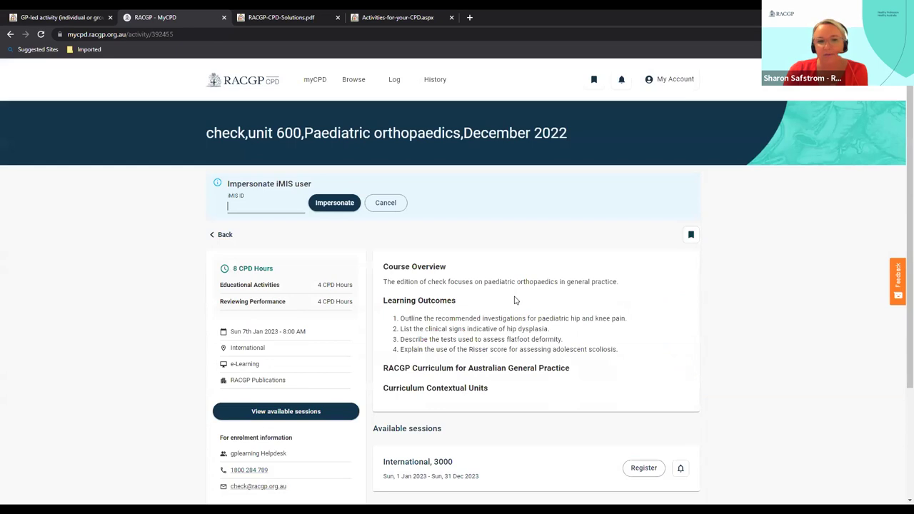
{"action": "scroll", "coordinate": [515, 300], "scroll_direction": "down", "scroll_amount": 2}
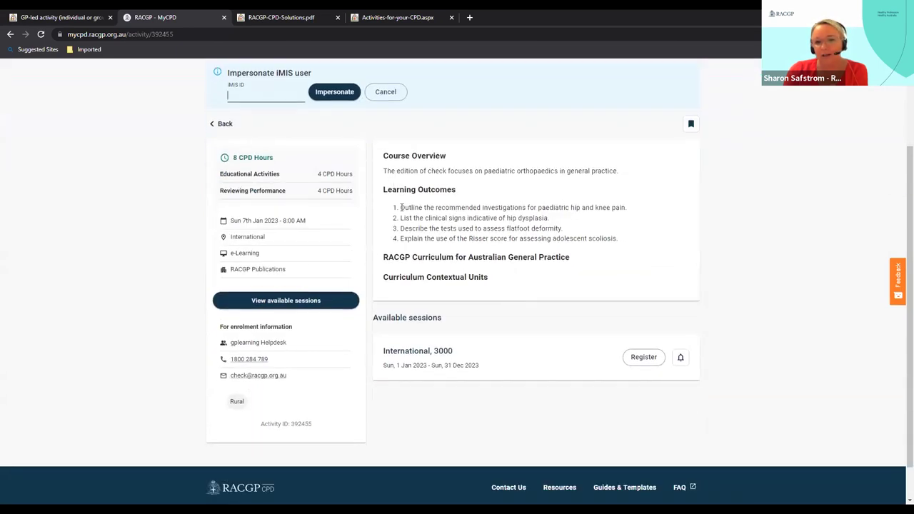
{"action": "left_click", "coordinate": [281, 302]}
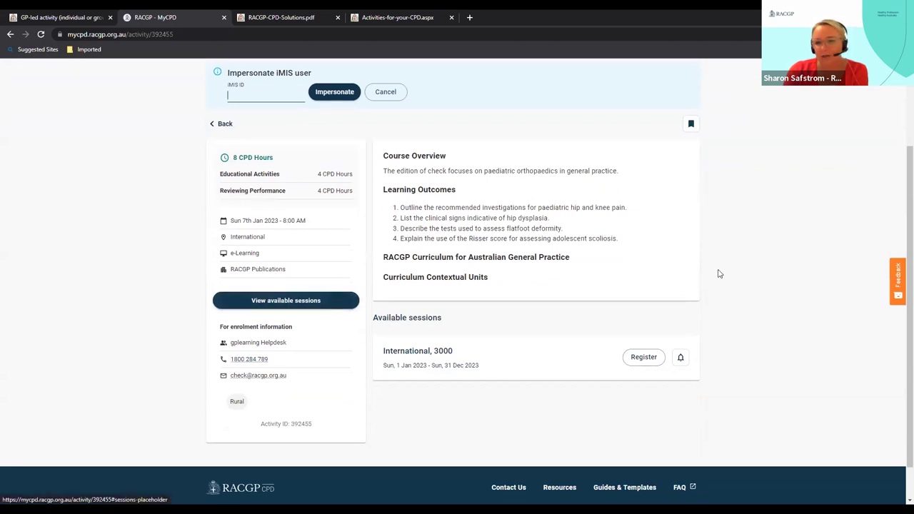
Open the registration link for the activity's International session and return to the activity's page in myCPD.
{"action": "left_click", "coordinate": [652, 358]}
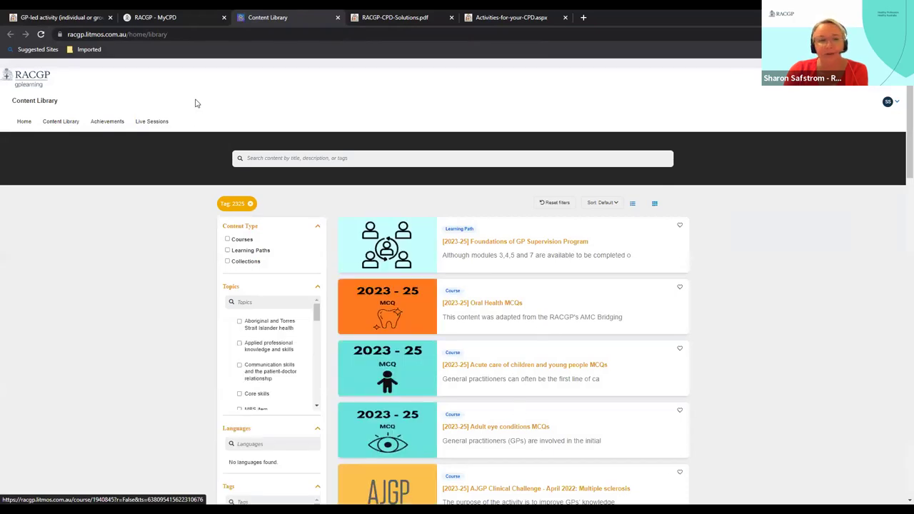
{"action": "left_click", "coordinate": [185, 21]}
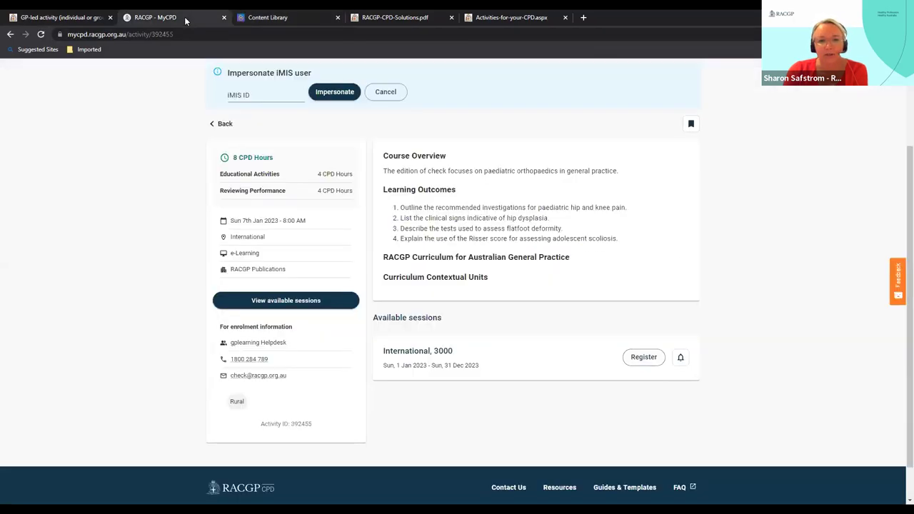
{"action": "scroll", "coordinate": [161, 164], "scroll_direction": "up", "scroll_amount": 2}
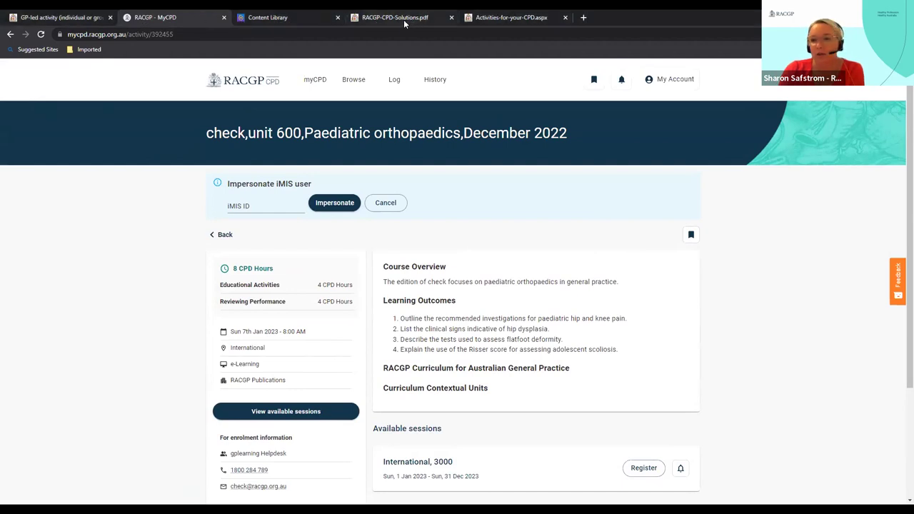
Switch to the RACGP-CPD-Solutions.pdf document and read its introduction to full flexibility and ready-made CPD solutions.
{"action": "mouse_move", "coordinate": [404, 24]}
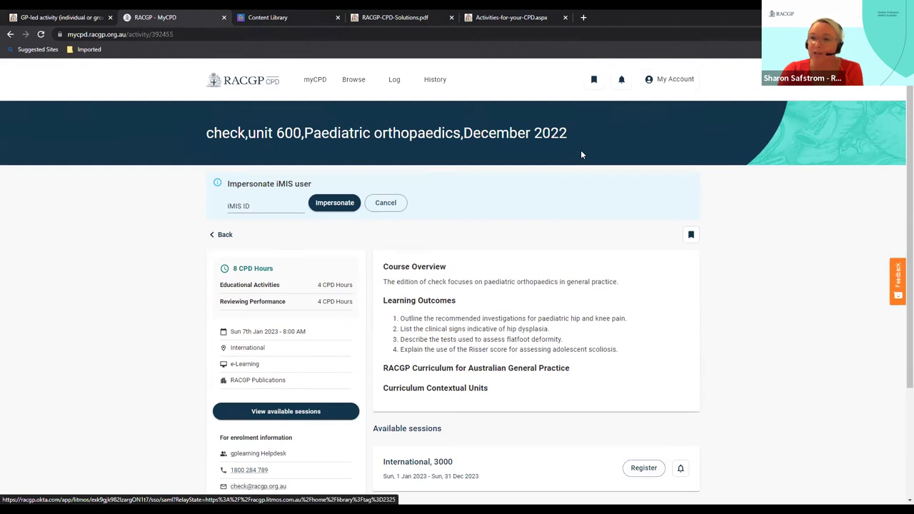
{"action": "left_click", "coordinate": [382, 22]}
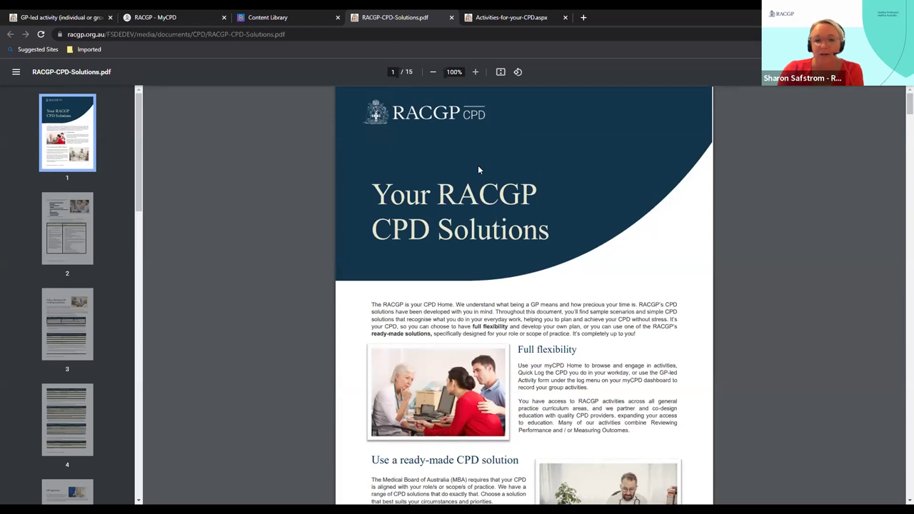
{"action": "scroll", "coordinate": [498, 164], "scroll_direction": "down", "scroll_amount": 3}
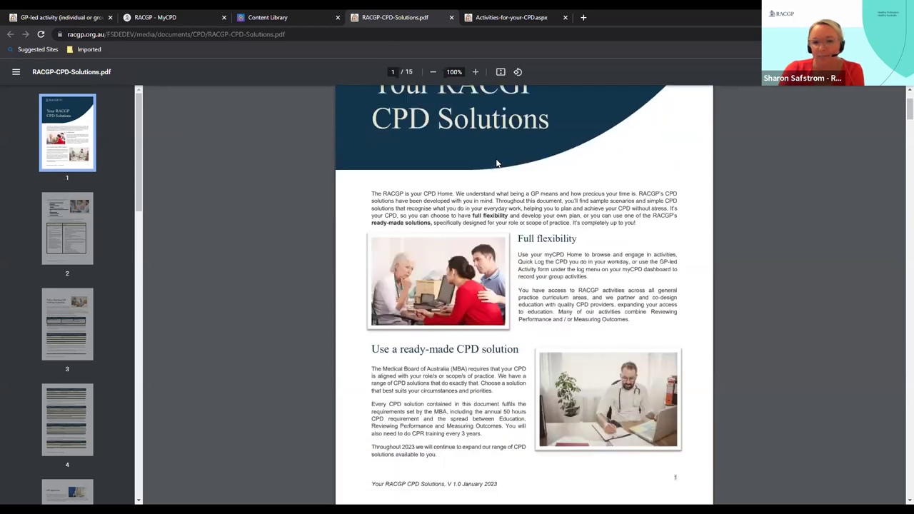